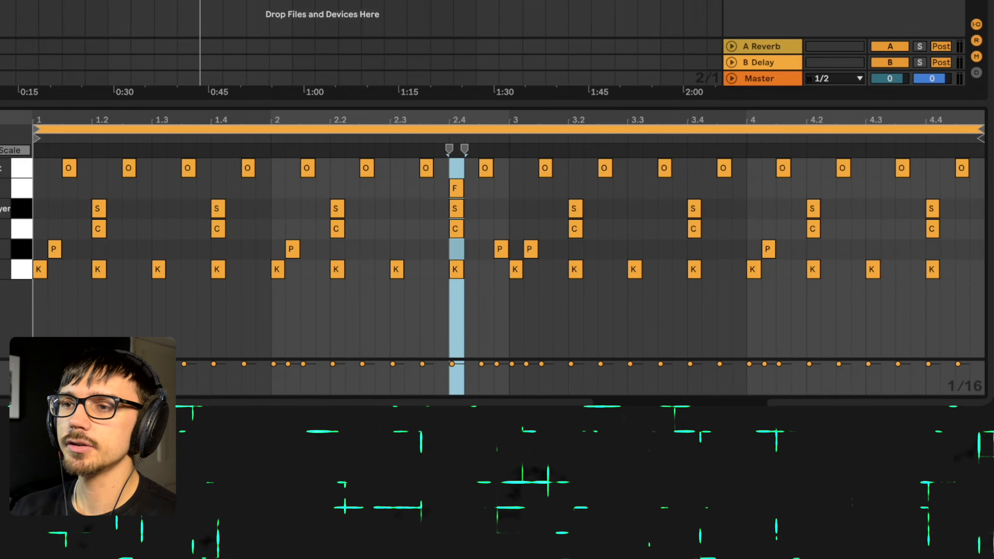
Step: Try a two-step kick in bar 1 by deactivating the kicks on 1.2 and 1.4 and shifting the 1.3 kick forward about half a beat
{"action": "key", "text": "space"}
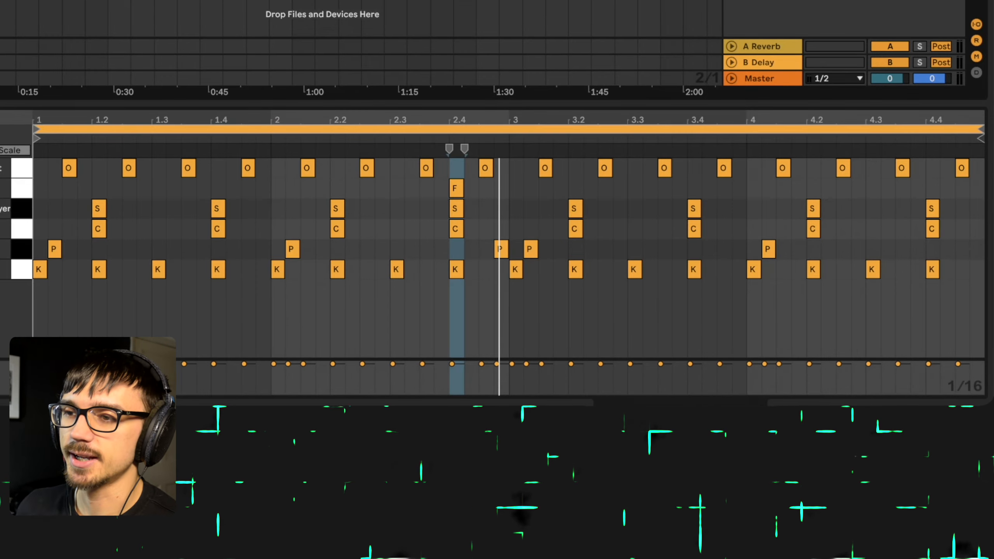
{"action": "left_click", "coordinate": [99, 269]}
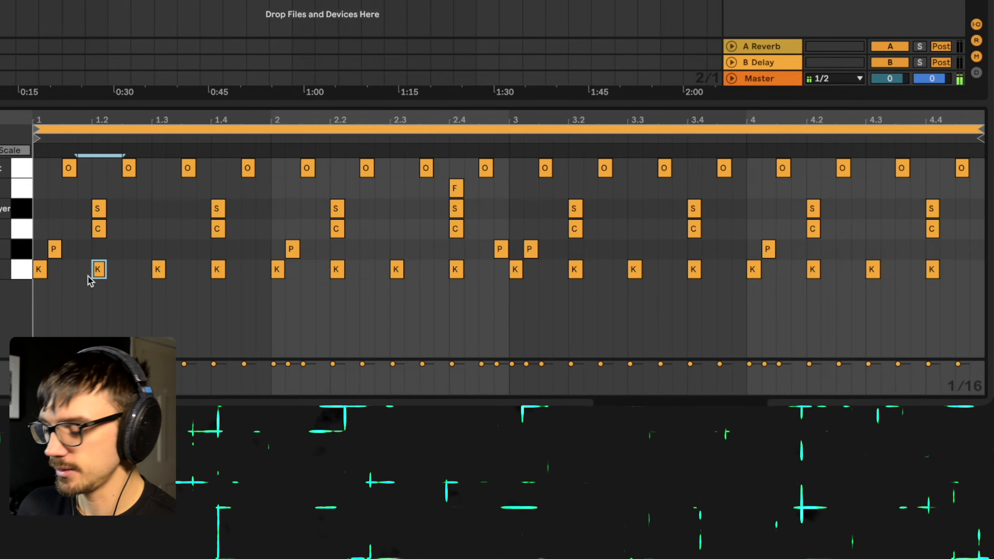
{"action": "left_click", "coordinate": [214, 274]}
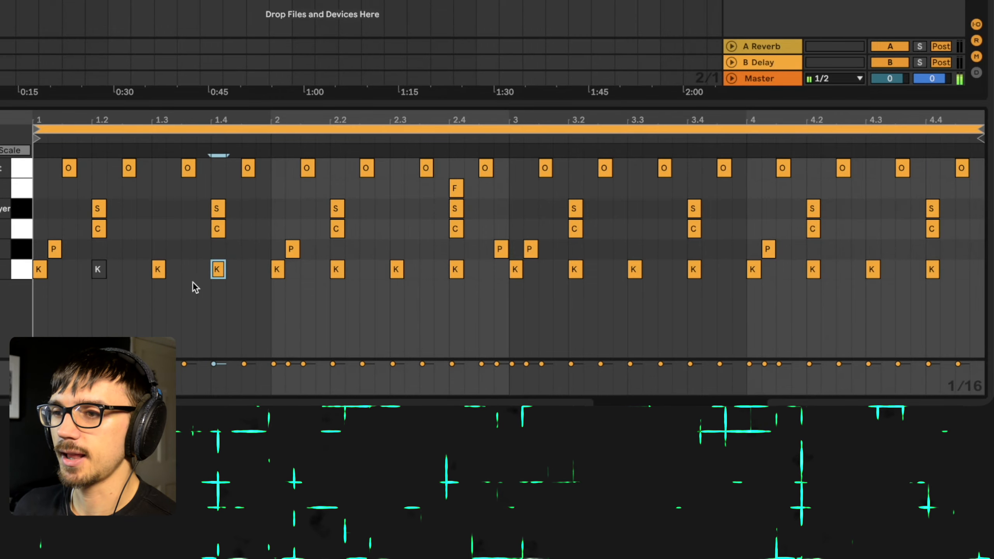
{"action": "left_click_drag", "start_coordinate": [158, 268], "coordinate": [187, 273]}
{"action": "left_click", "coordinate": [186, 294]}
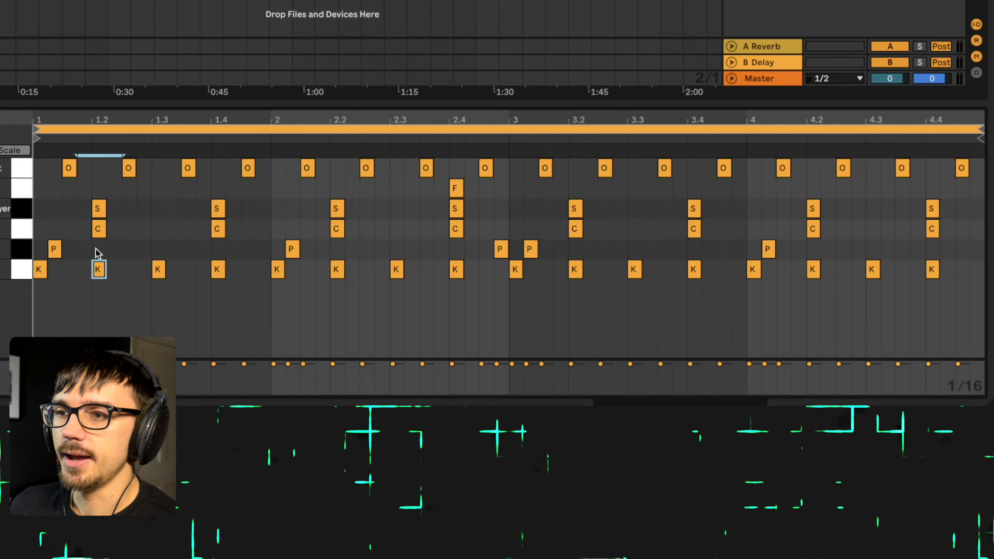
Step: Examine the first Perc note in bar 1 and the single FX Clap note at 2.4
{"action": "left_click", "coordinate": [54, 250]}
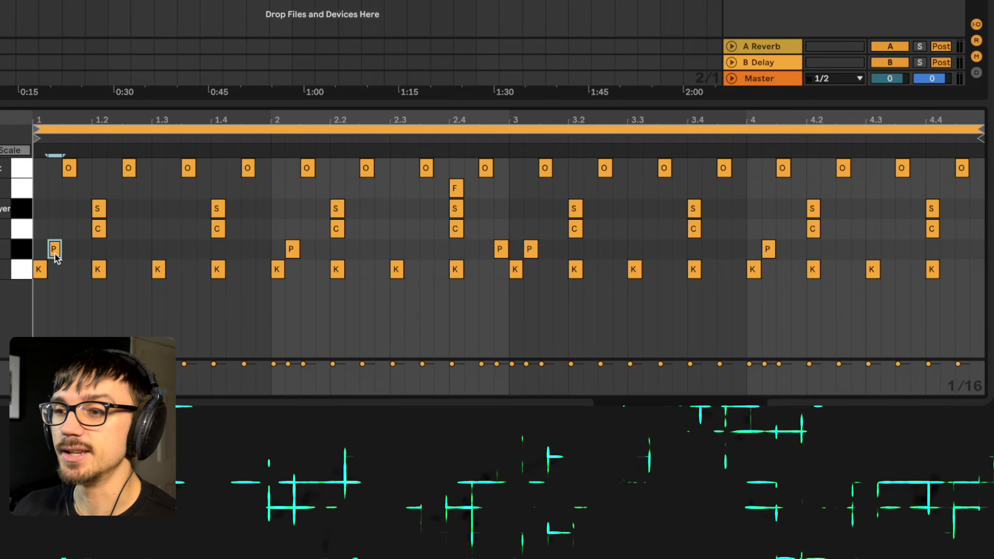
{"action": "key", "text": "Delete"}
{"action": "double_click", "coordinate": [456, 189]}
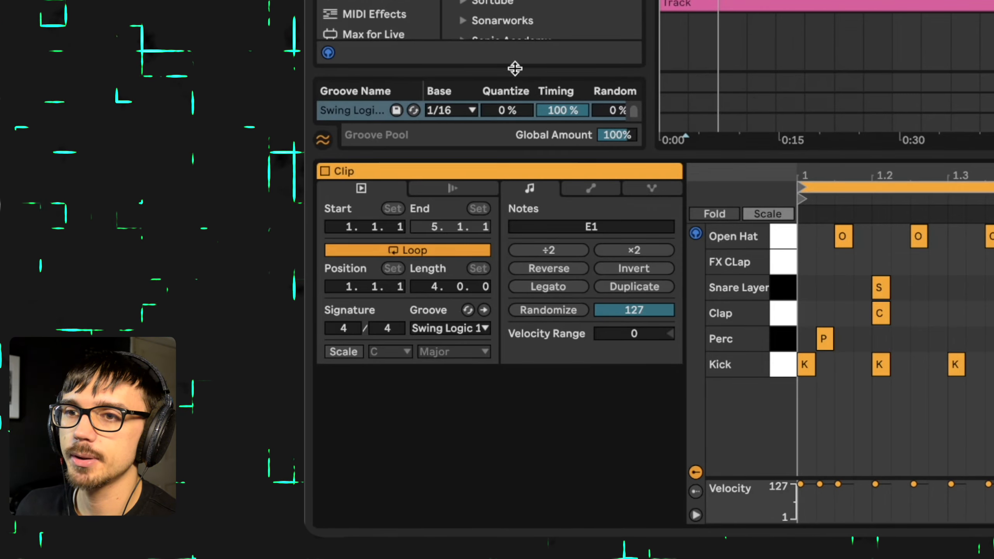
Step: Compare the drum clip's feel with the Perc notes selected by switching its groove between None and Swing Logic 16ths 63, ending on the swing groove
{"action": "left_click", "coordinate": [458, 329]}
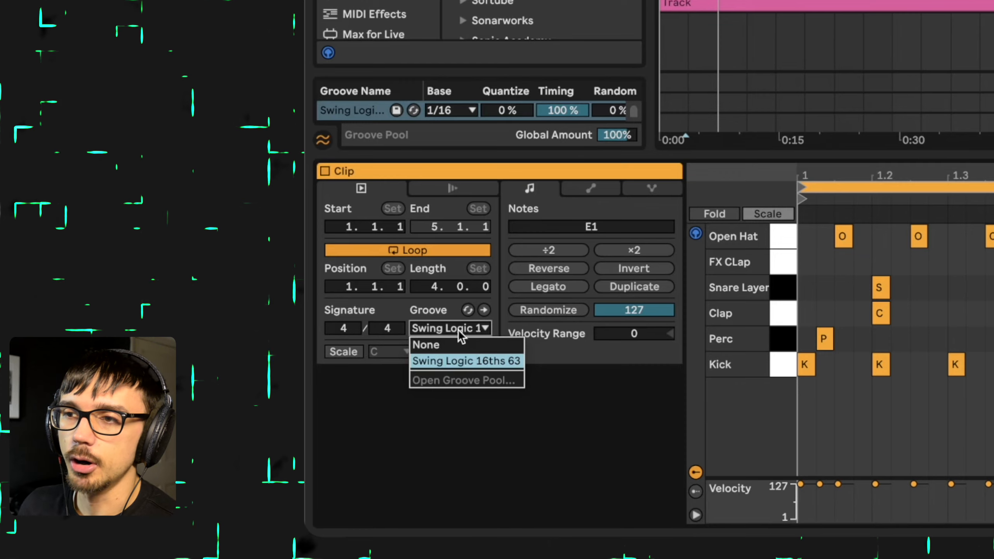
{"action": "left_click", "coordinate": [449, 347]}
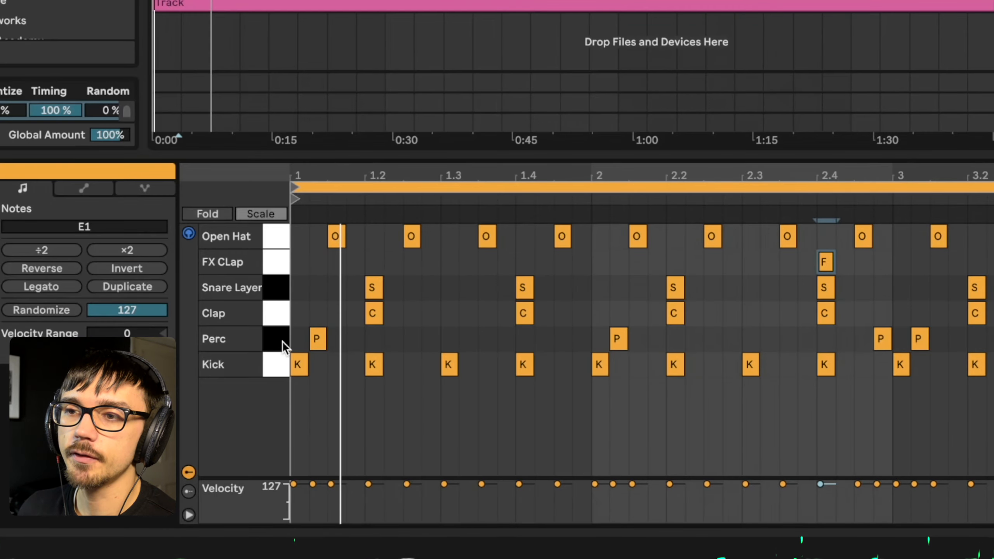
{"action": "left_click", "coordinate": [279, 340]}
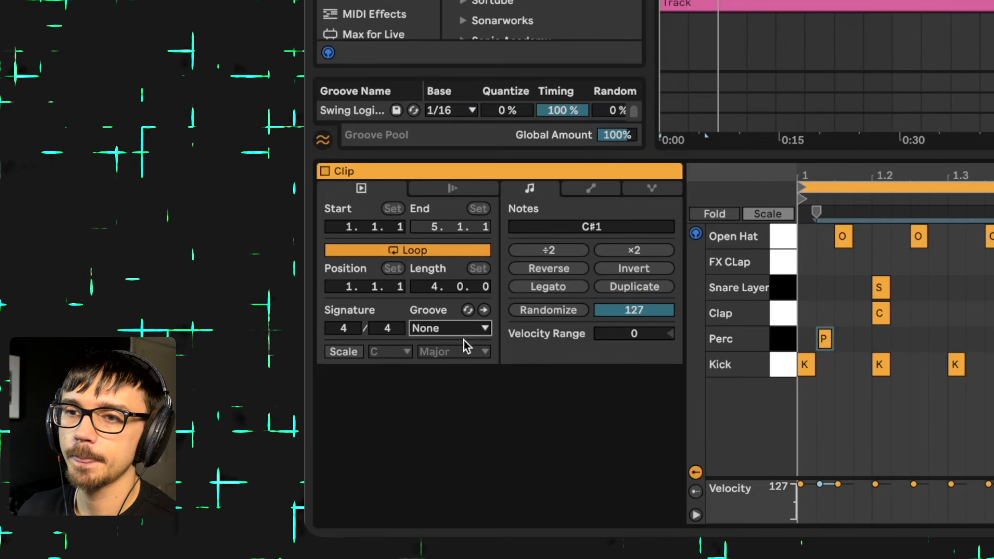
{"action": "left_click", "coordinate": [460, 331]}
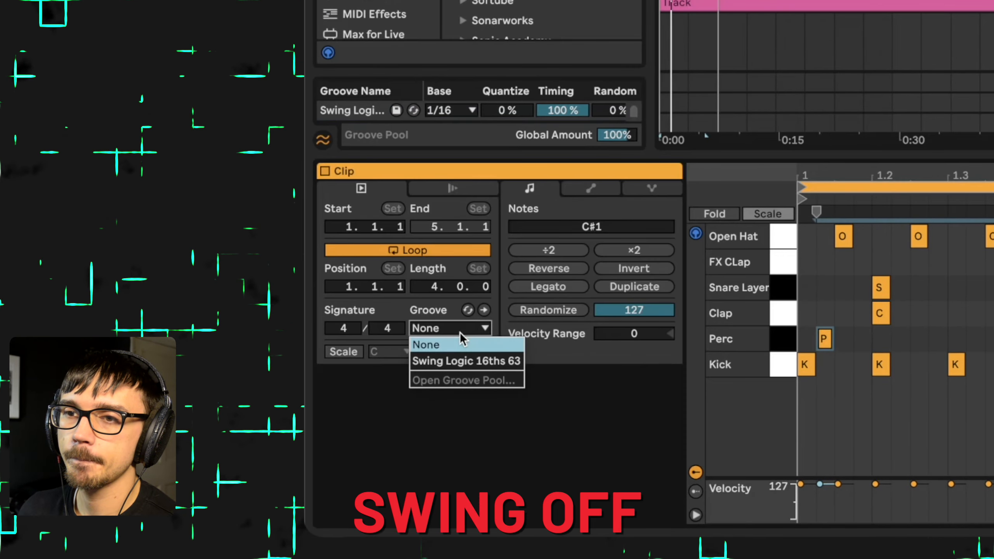
{"action": "left_click", "coordinate": [473, 361]}
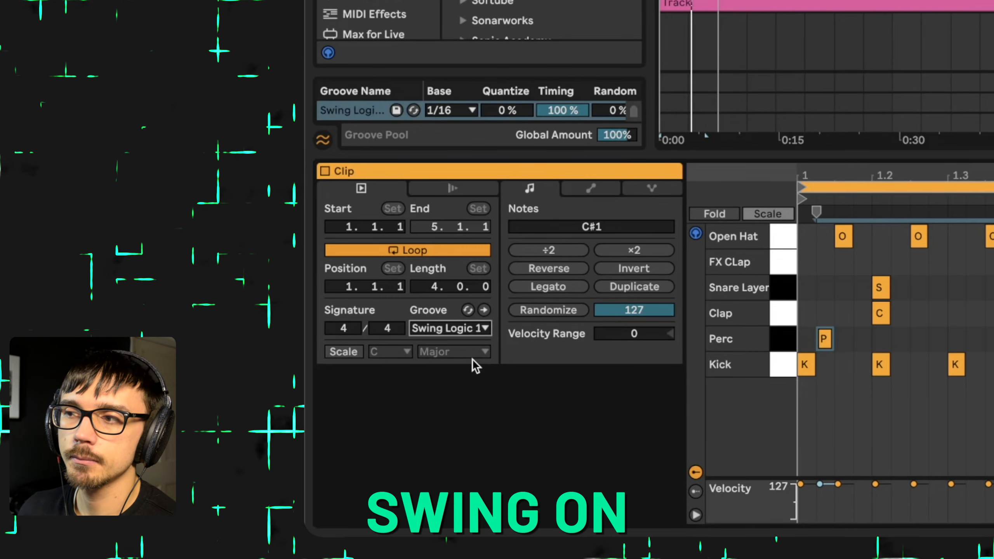
{"action": "left_click", "coordinate": [455, 331]}
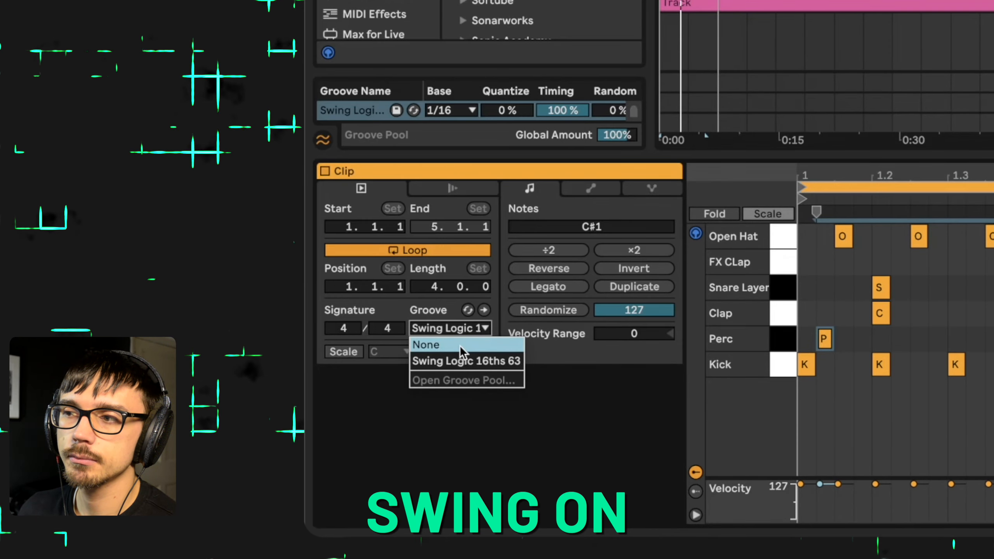
{"action": "left_click", "coordinate": [460, 345]}
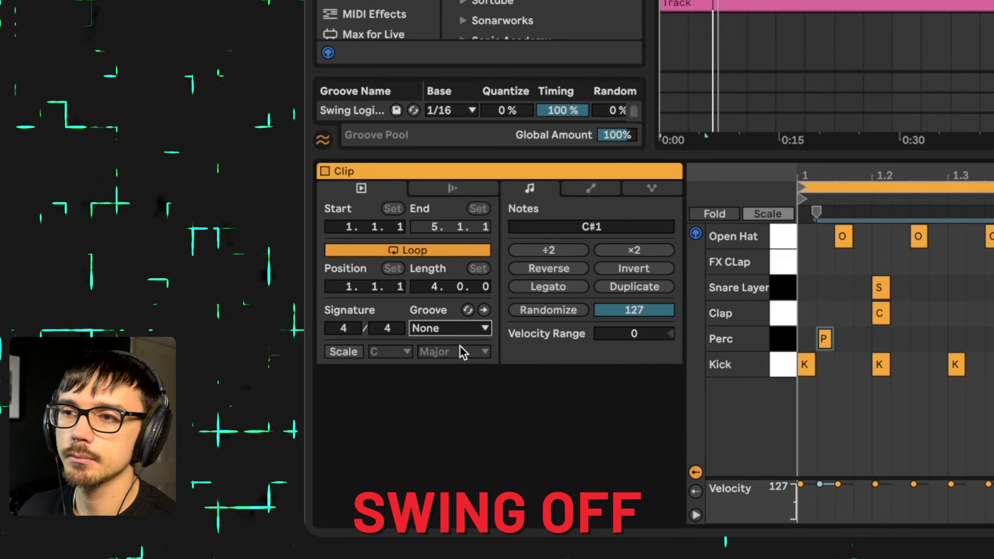
{"action": "left_click", "coordinate": [460, 329]}
{"action": "left_click", "coordinate": [452, 362]}
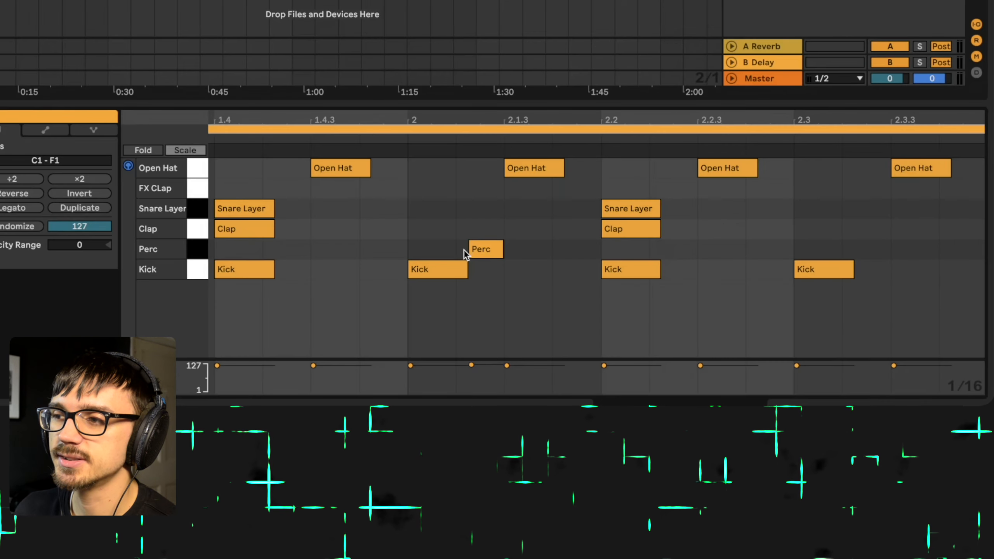
Step: Realign the groove-shifted drum notes to the straight 1/16 grid and set the clip's groove to Swing Logic 16ths 63
{"action": "left_click", "coordinate": [458, 232]}
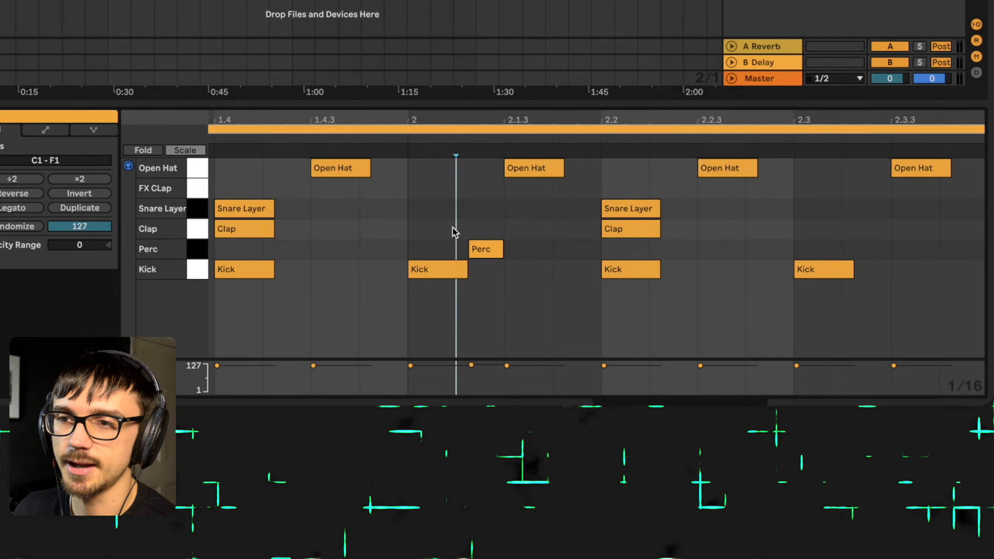
{"action": "key", "text": "ctrl+u"}
{"action": "left_click", "coordinate": [364, 125]}
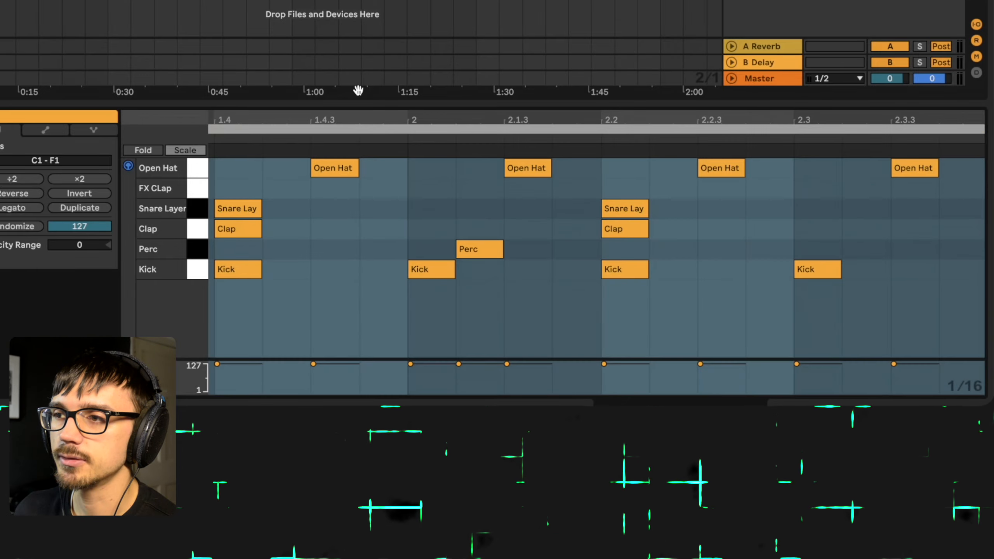
{"action": "key", "text": "z"}
{"action": "key", "text": "ctrl+z"}
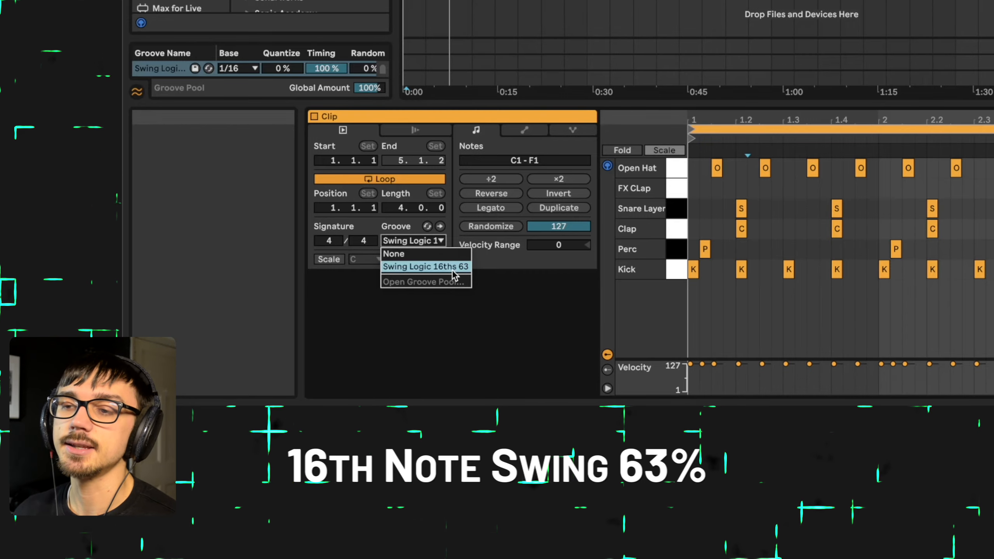
{"action": "left_click", "coordinate": [452, 268]}
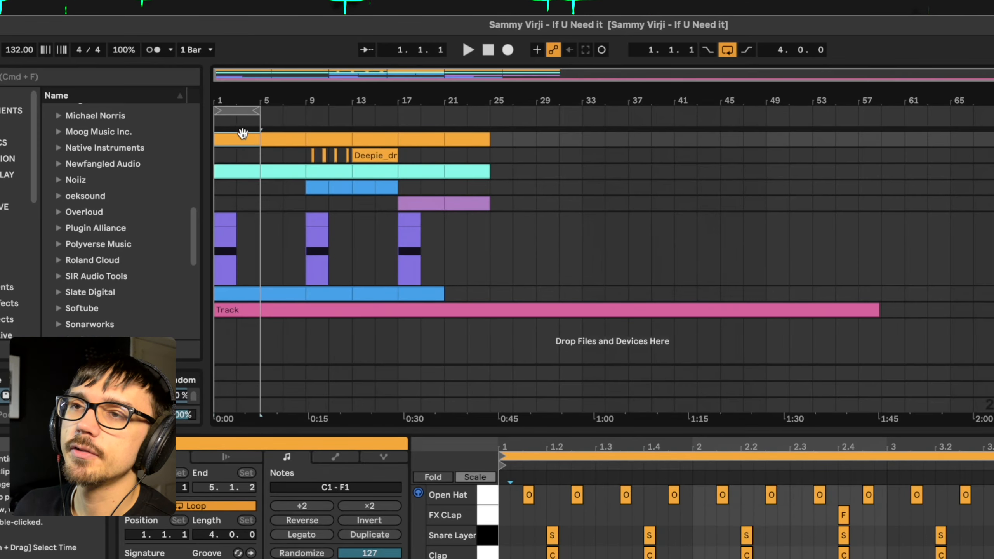
Step: Look through the consecutive drum clips in the arrangement from bar 5 to bar 21
{"action": "left_click", "coordinate": [290, 142]}
{"action": "left_click", "coordinate": [332, 142]}
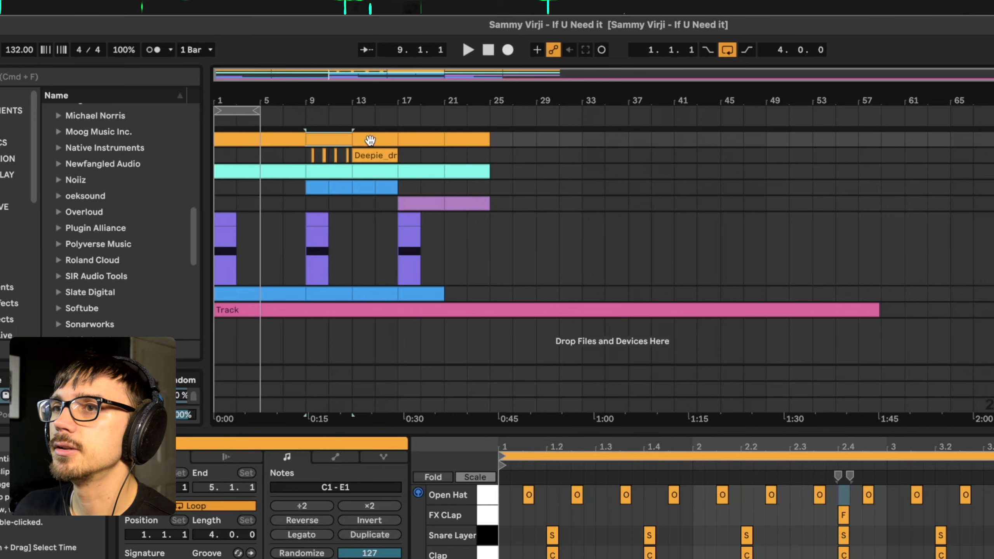
{"action": "left_click", "coordinate": [370, 142]}
{"action": "left_click", "coordinate": [419, 142]}
{"action": "left_click", "coordinate": [454, 141]}
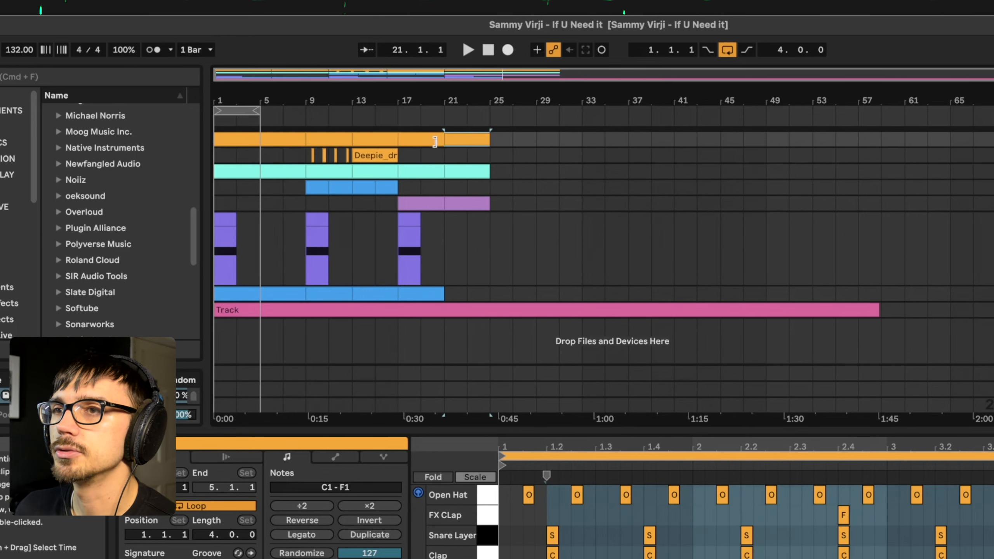
Step: Place the playback position at bar 9 on the percussion loop track and play the arrangement from there
{"action": "left_click_drag", "start_coordinate": [321, 102], "coordinate": [408, 99]}
{"action": "left_click", "coordinate": [328, 153]}
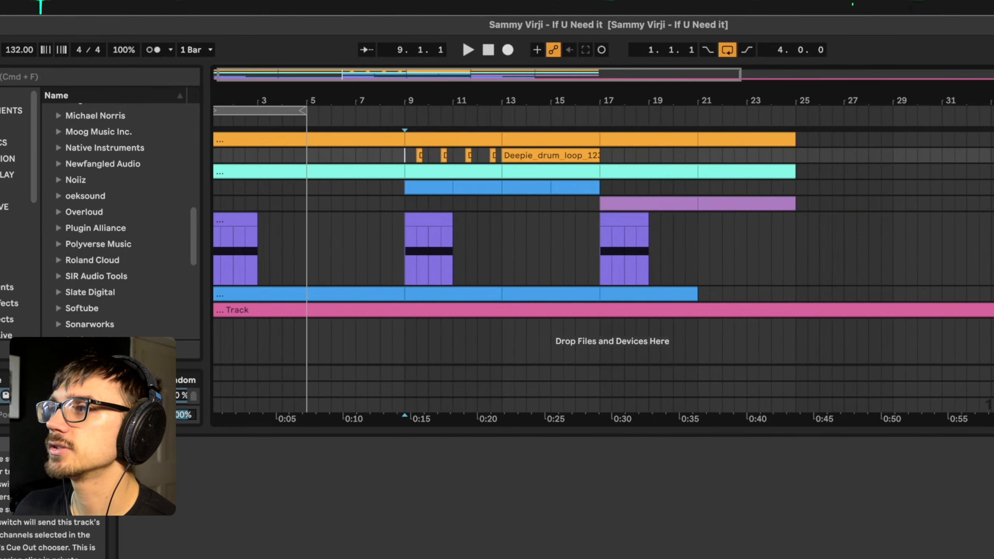
{"action": "key", "text": "space"}
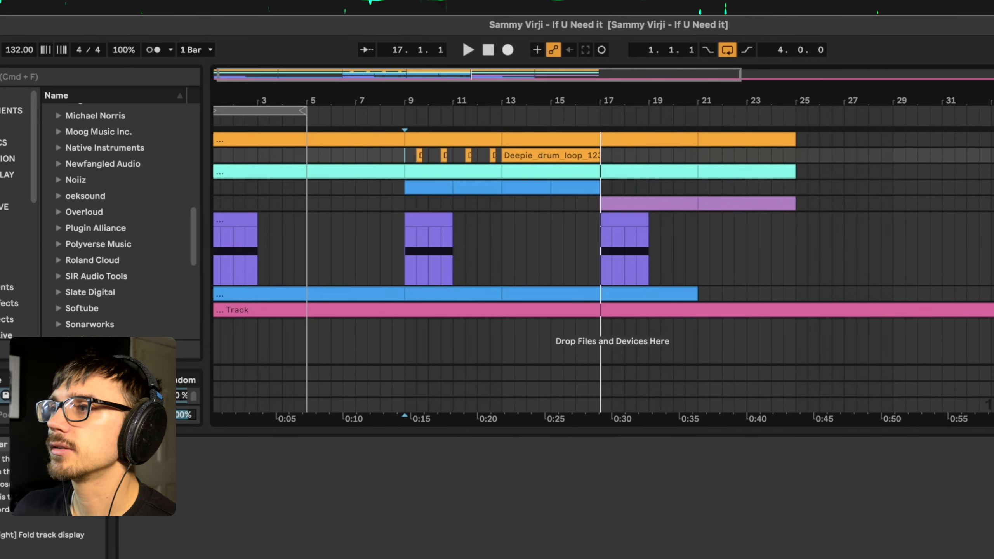
Step: Unfold the Perc Loop track and select the Deepie_drum_loop_123 clip at bar 13
{"action": "key", "text": "u"}
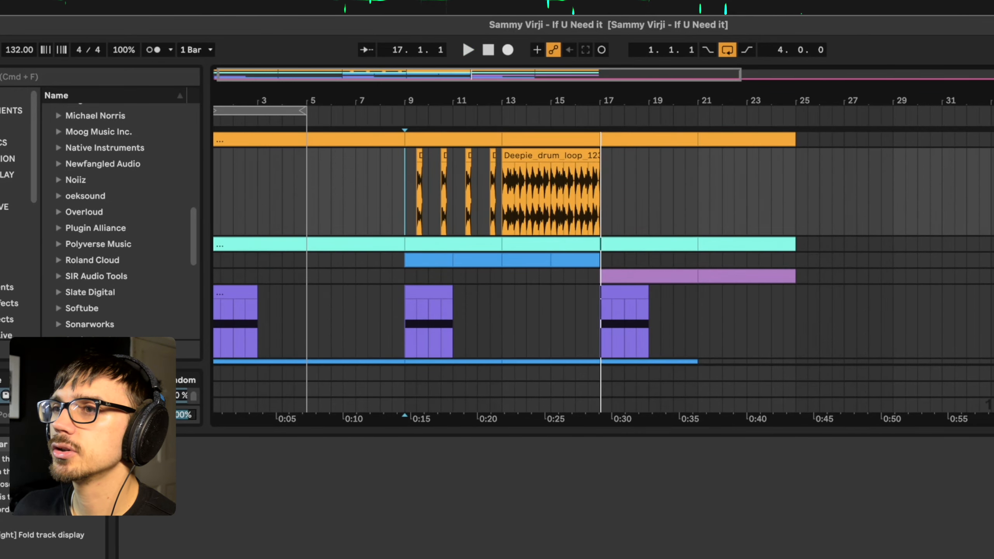
{"action": "left_click_drag", "start_coordinate": [456, 94], "coordinate": [456, 128]}
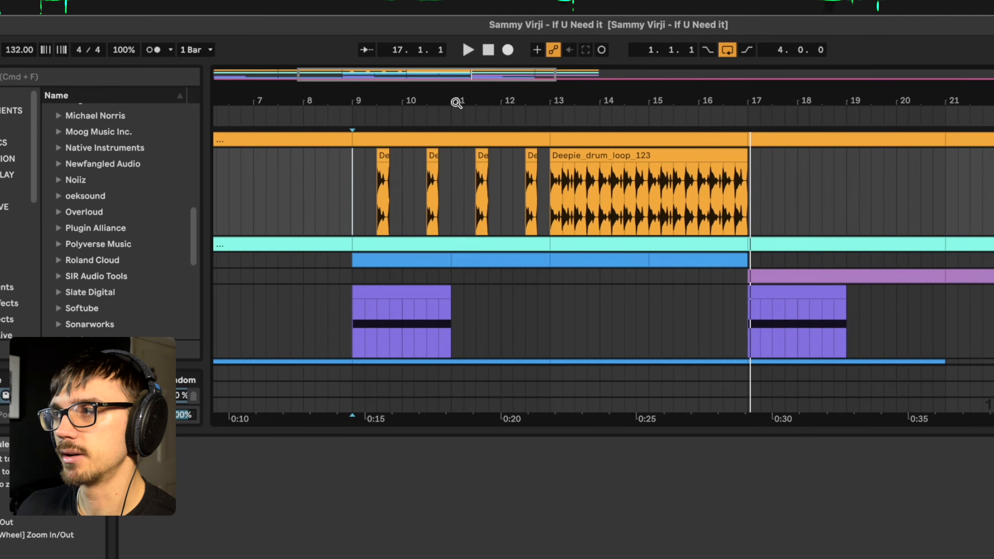
{"action": "left_click", "coordinate": [566, 156]}
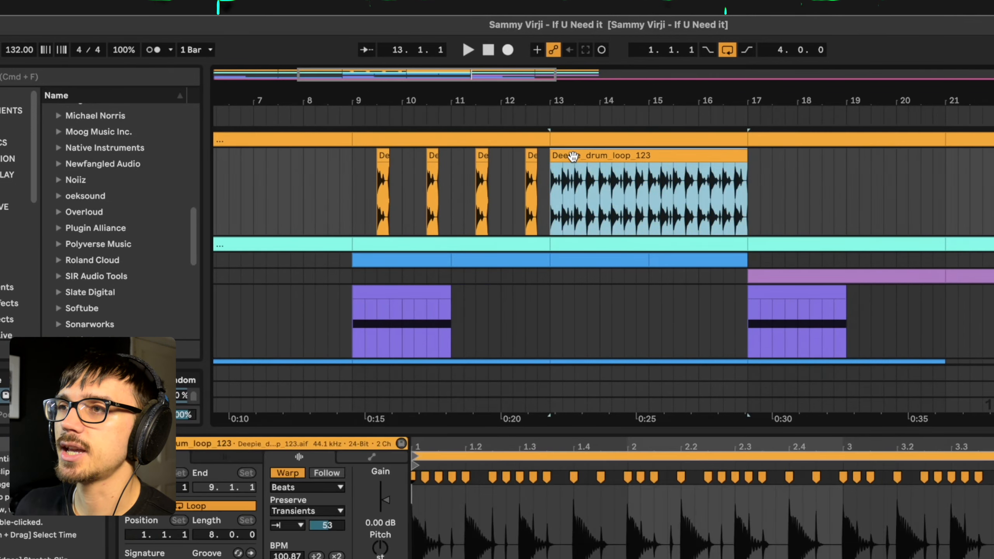
Step: Examine the chopped percussion hits across bars 9 to 13 and the full Deepie_drum_loop_123 clip that follows them
{"action": "left_click_drag", "start_coordinate": [580, 95], "coordinate": [582, 98]}
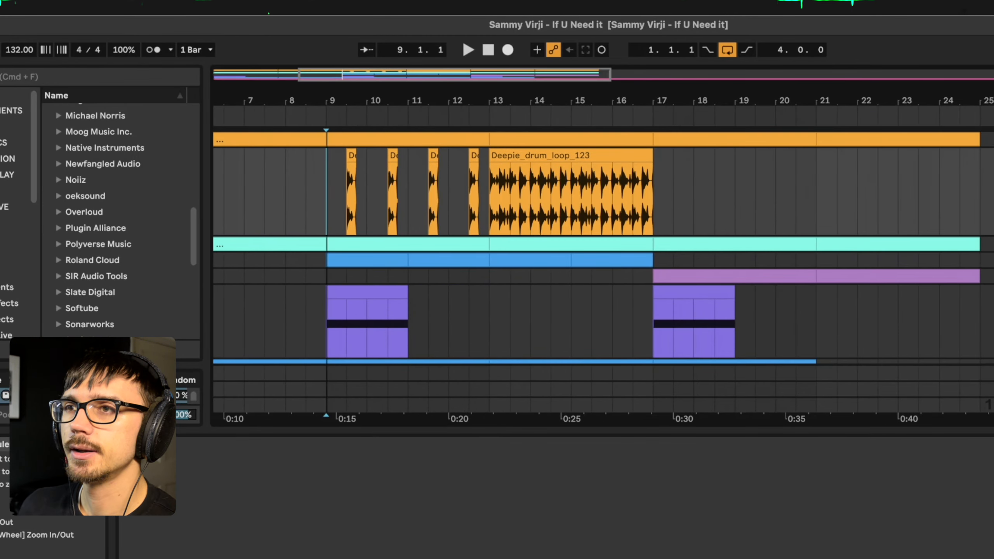
{"action": "left_click_drag", "start_coordinate": [378, 98], "coordinate": [377, 94]}
{"action": "left_click_drag", "start_coordinate": [330, 172], "coordinate": [476, 196]}
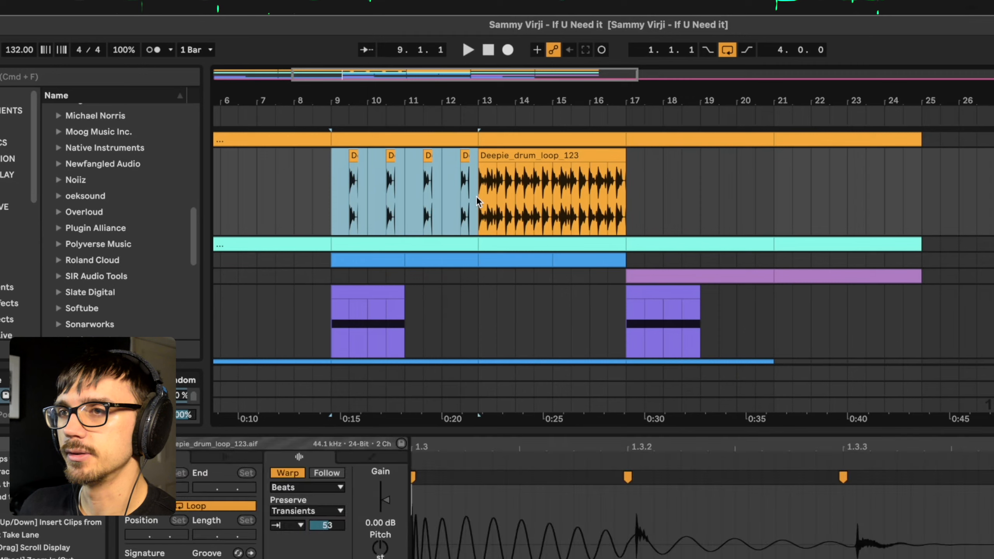
{"action": "left_click", "coordinate": [528, 153]}
{"action": "scroll", "coordinate": [498, 89], "scroll_direction": "down", "scroll_amount": 6}
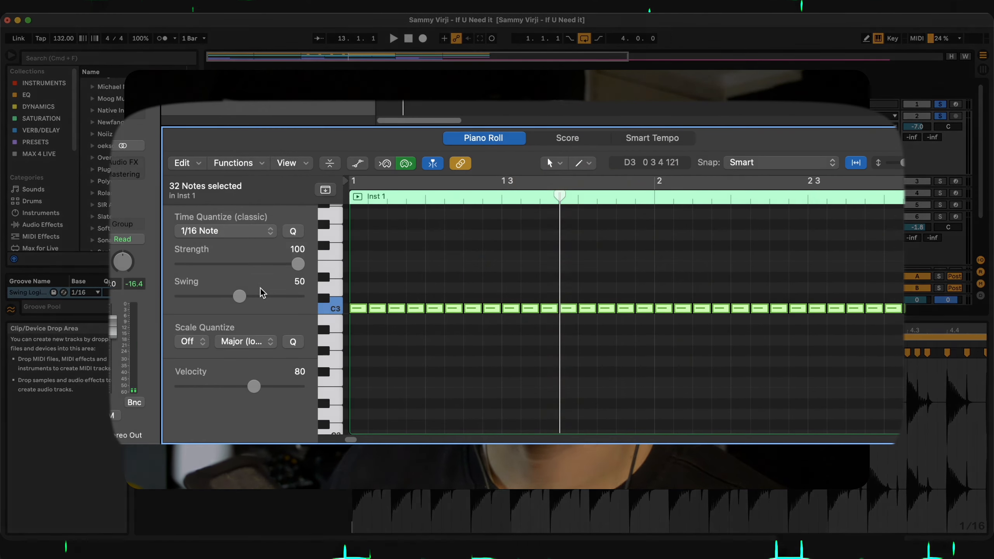
Step: In Logic Pro's Piano Roll, cycle playback of the selected notes and raise the Time Quantize swing above 50
{"action": "key", "text": "space"}
{"action": "left_click", "coordinate": [404, 183]}
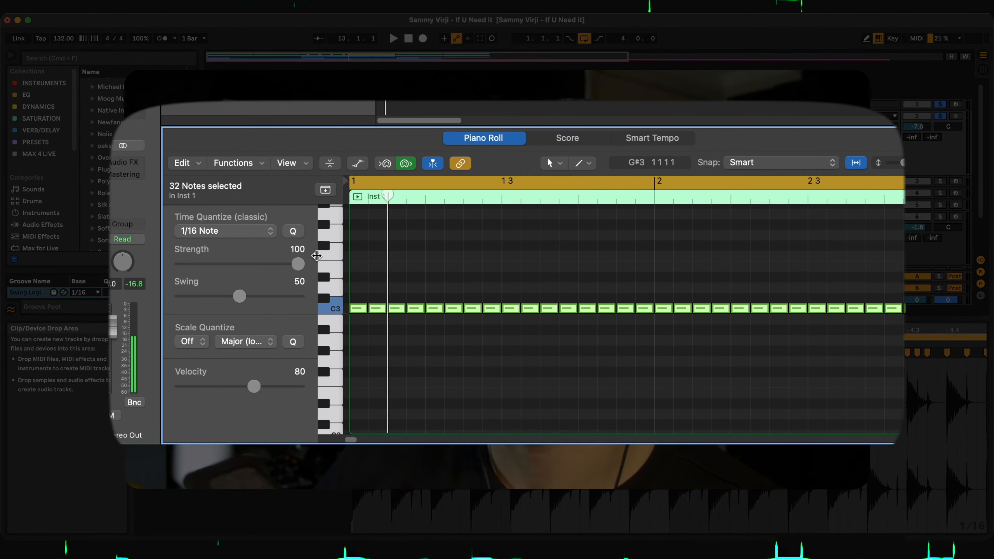
{"action": "left_click_drag", "start_coordinate": [246, 295], "coordinate": [270, 299]}
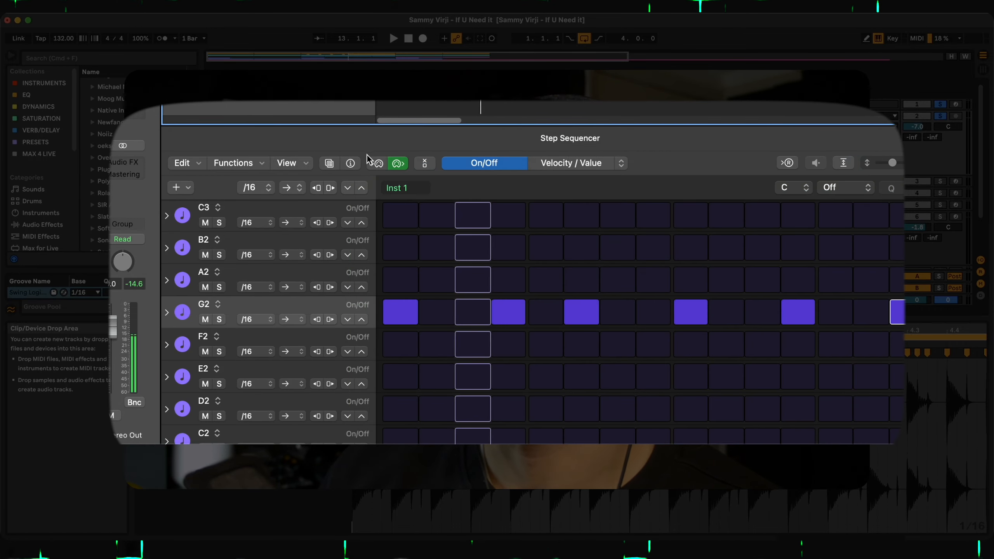
Step: Show the Step Sequencer's pattern settings and raise the pattern's 16th-note swing
{"action": "left_click", "coordinate": [352, 164]}
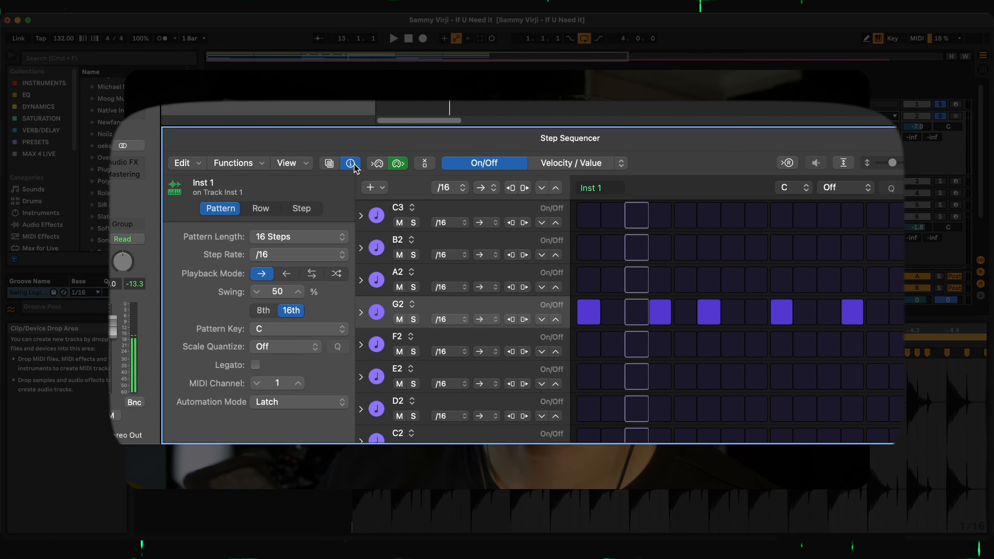
{"action": "left_click", "coordinate": [296, 294]}
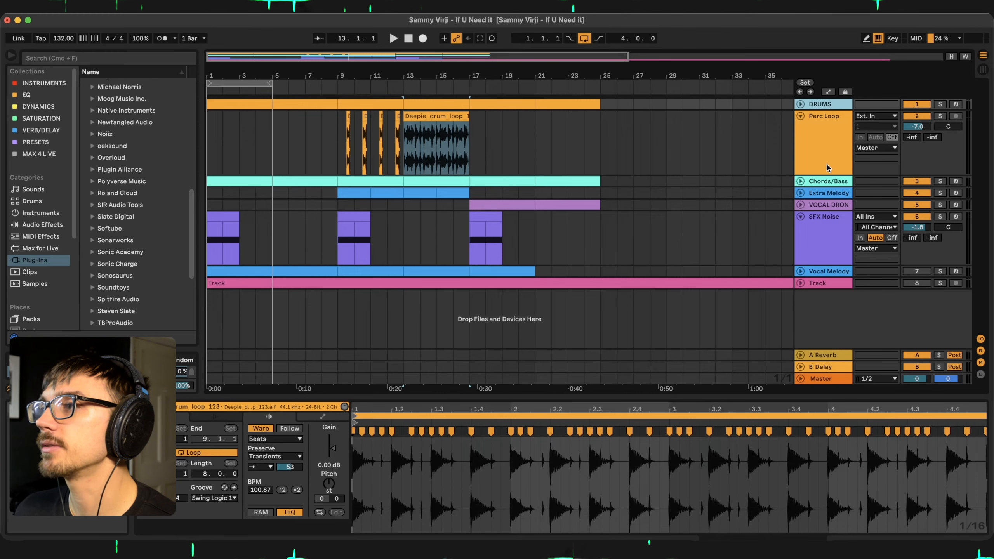
Step: In Ableton Live, unfold and solo the Chords/Bass track, select its first clip at bar 1 and play it
{"action": "left_click", "coordinate": [828, 181]}
{"action": "left_click", "coordinate": [800, 182]}
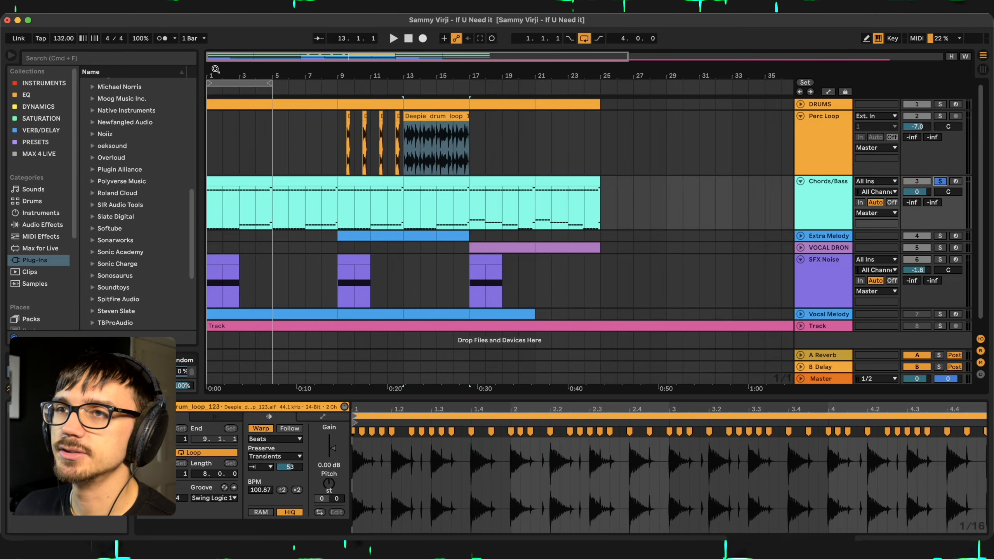
{"action": "left_click_drag", "start_coordinate": [215, 69], "coordinate": [215, 62]}
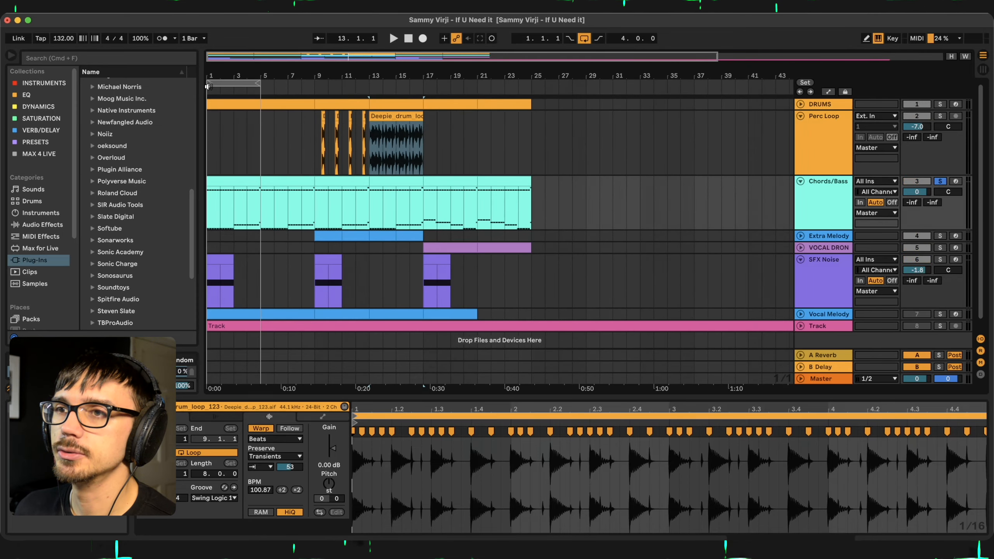
{"action": "left_click", "coordinate": [234, 180]}
{"action": "key", "text": "space"}
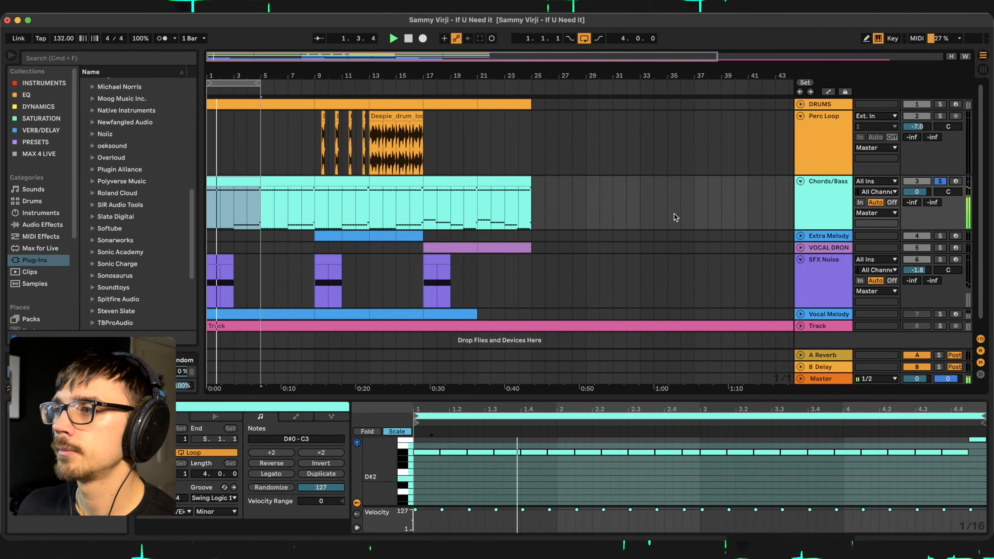
Step: Play the Chords/Bass track and compare the upper notes with the bass line in its clips' piano rolls
{"action": "left_click", "coordinate": [813, 204]}
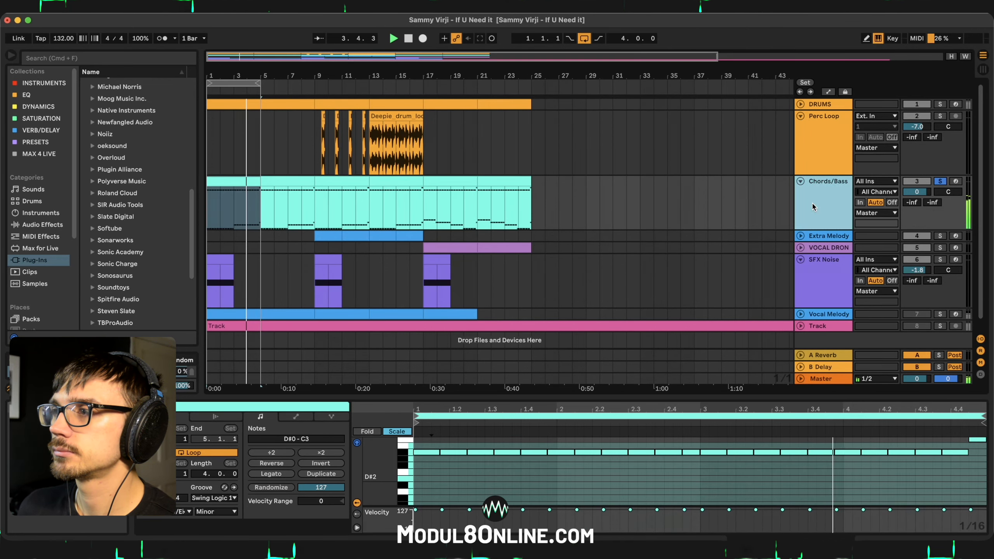
{"action": "double_click", "coordinate": [812, 204]}
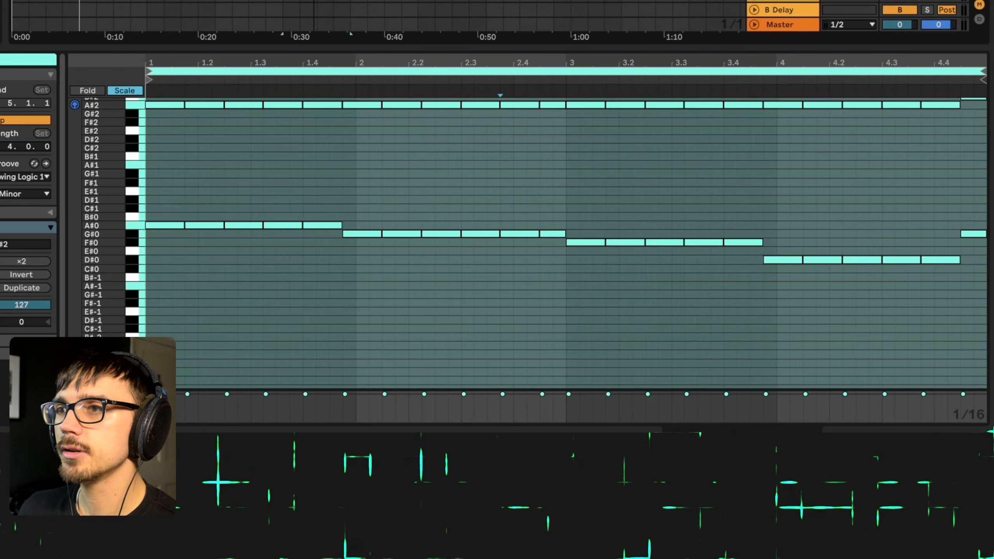
{"action": "scroll", "coordinate": [552, 16], "scroll_direction": "up", "scroll_amount": 3}
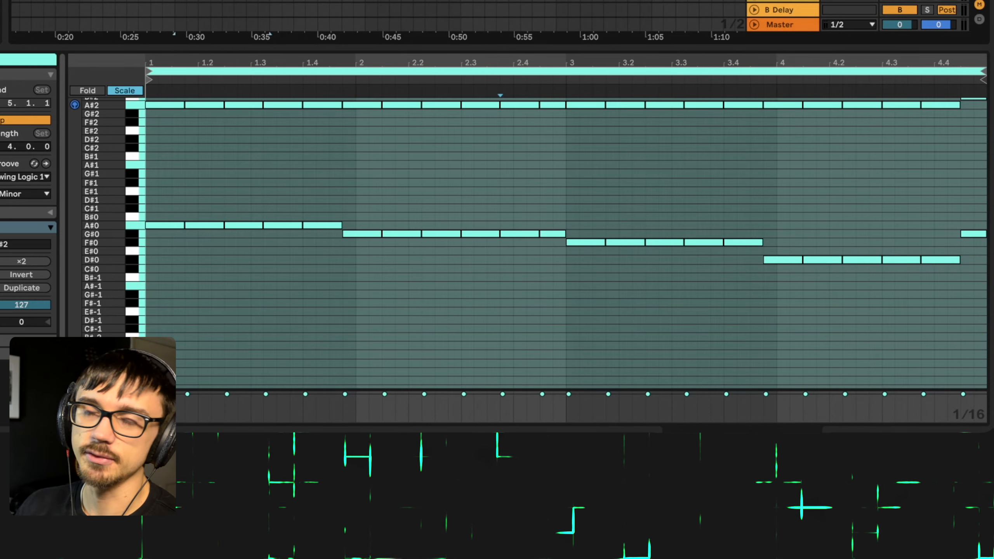
{"action": "scroll", "coordinate": [372, 19], "scroll_direction": "down", "scroll_amount": 3}
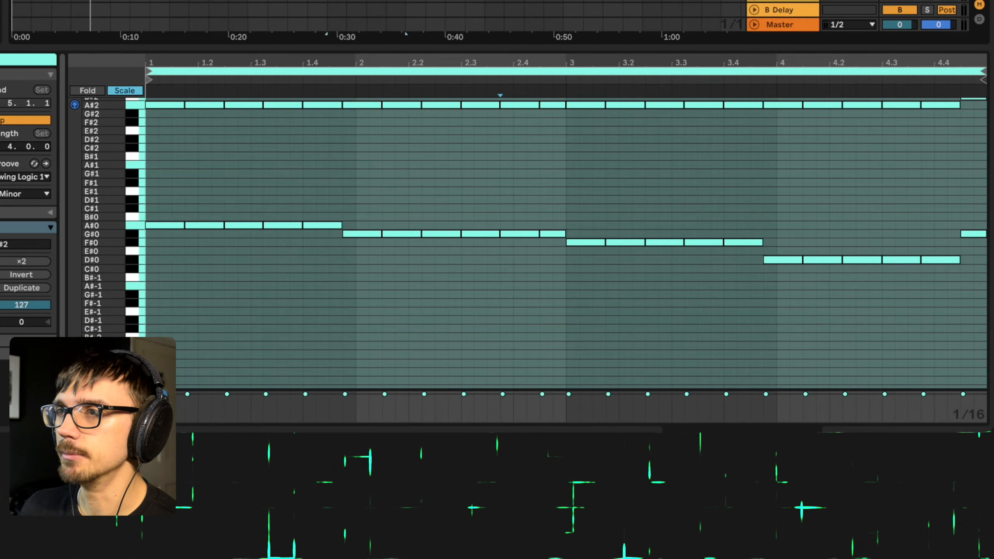
{"action": "scroll", "coordinate": [468, 19], "scroll_direction": "up", "scroll_amount": 3}
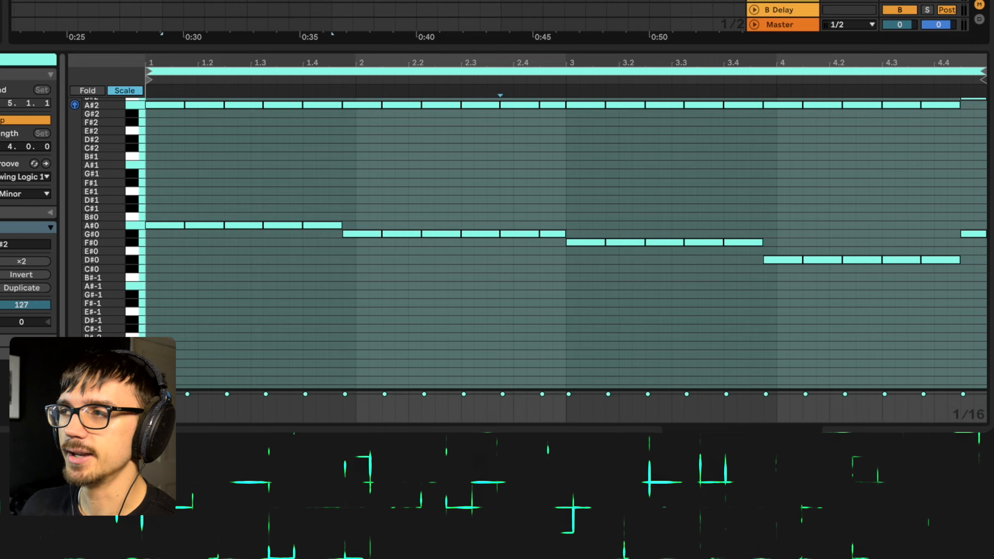
{"action": "key", "text": "space"}
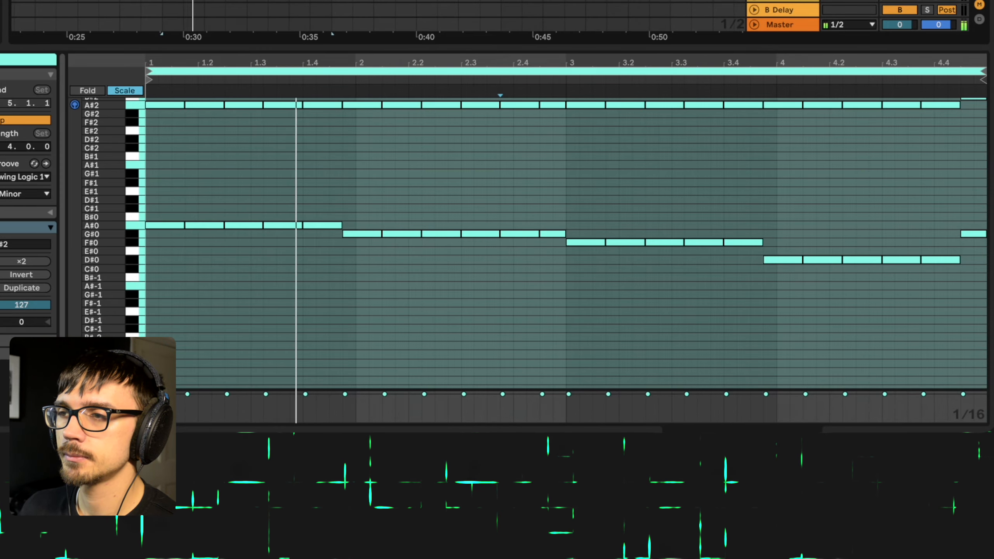
{"action": "scroll", "coordinate": [461, 241], "scroll_direction": "up", "scroll_amount": 5}
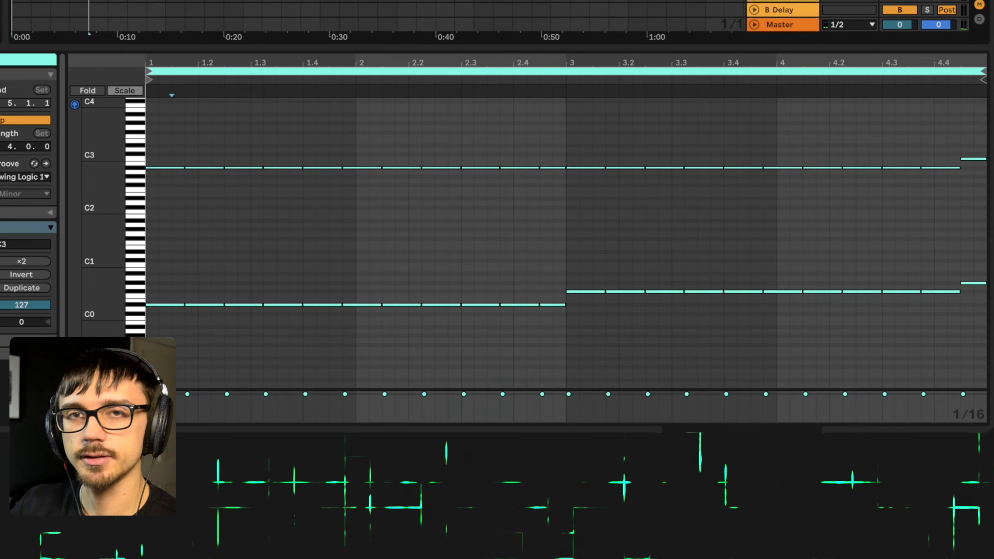
{"action": "key", "text": "space"}
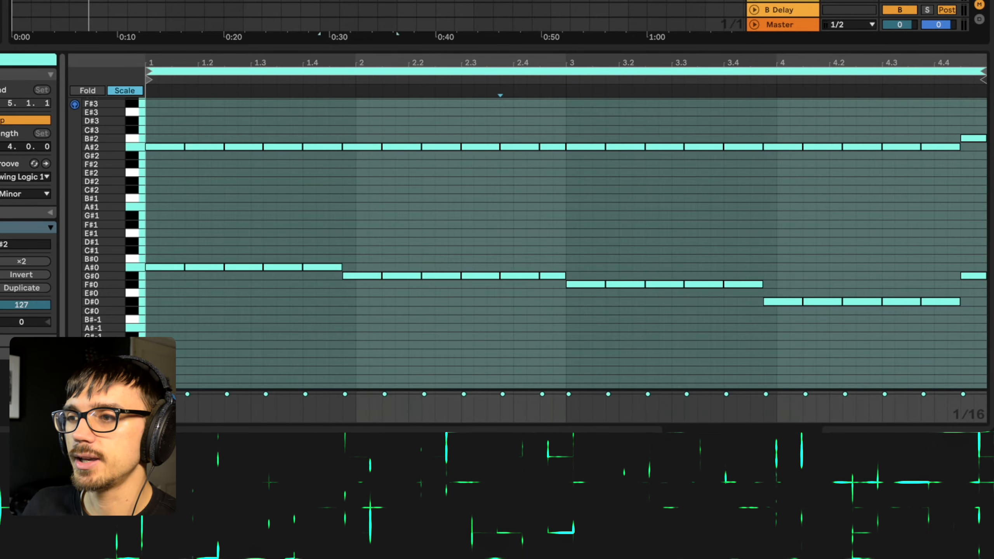
{"action": "key", "text": "space"}
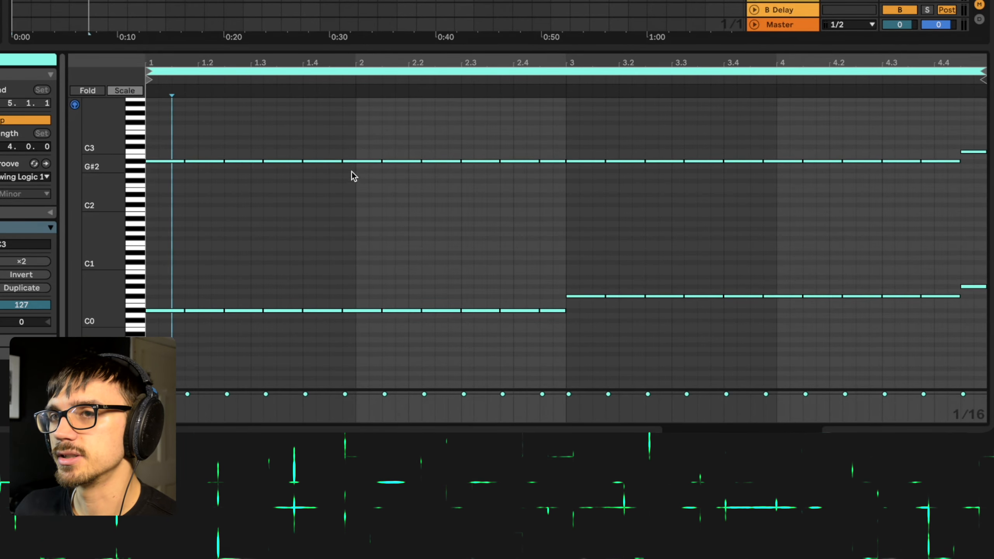
Step: Audition the clip's first A#2 note, its final C3 note and the first F#0 bass note at bar 3
{"action": "left_click_drag", "start_coordinate": [166, 185], "coordinate": [946, 144]}
{"action": "left_click", "coordinate": [157, 161]}
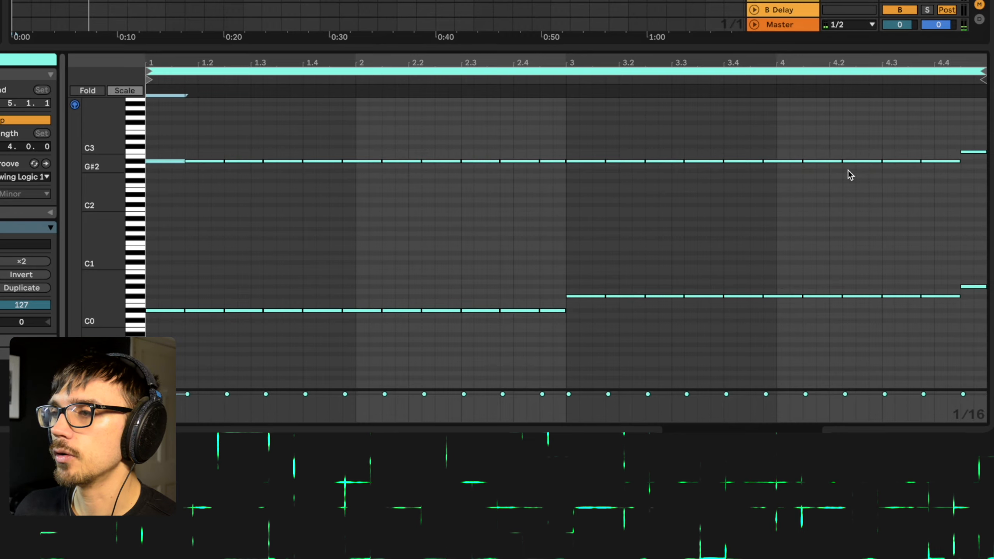
{"action": "left_click", "coordinate": [970, 152]}
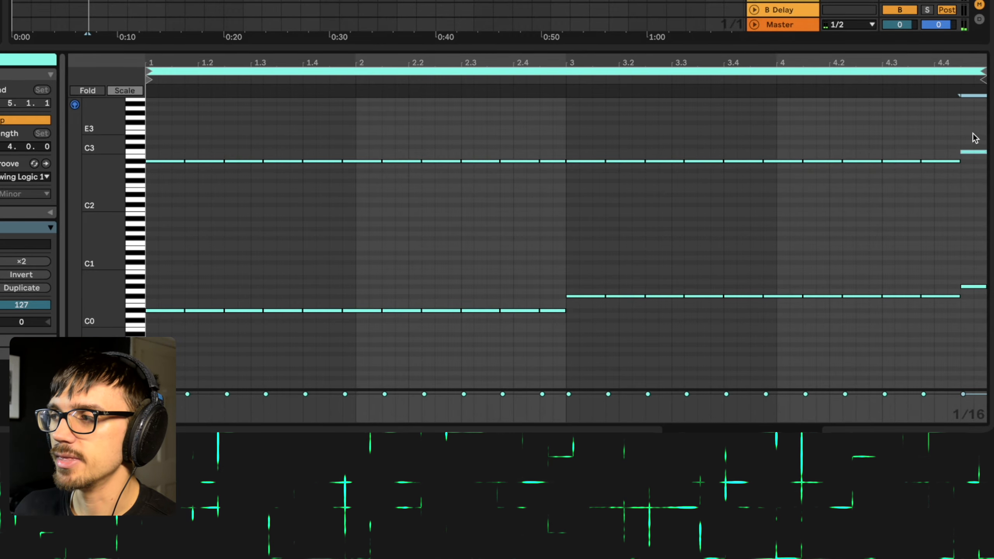
{"action": "left_click", "coordinate": [164, 160]}
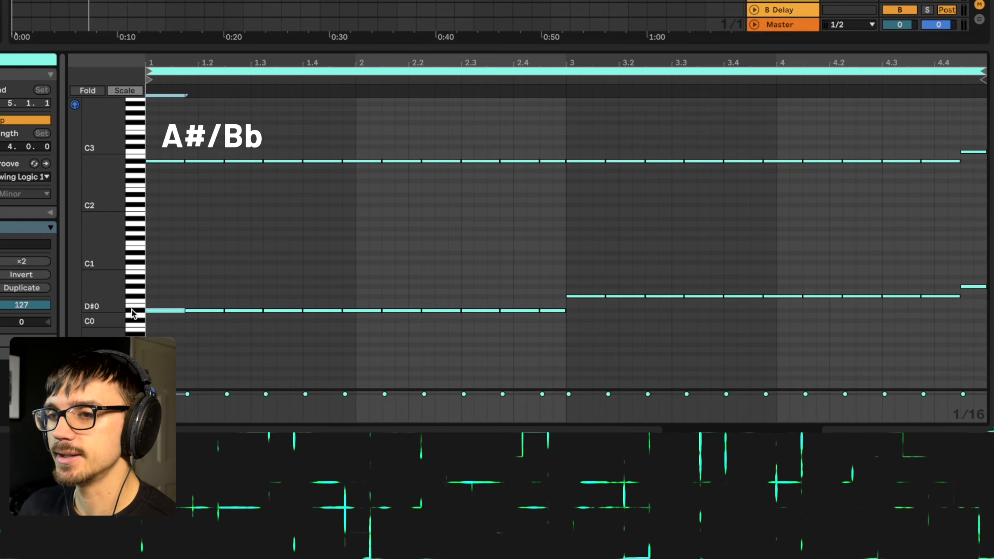
{"action": "left_click", "coordinate": [580, 297]}
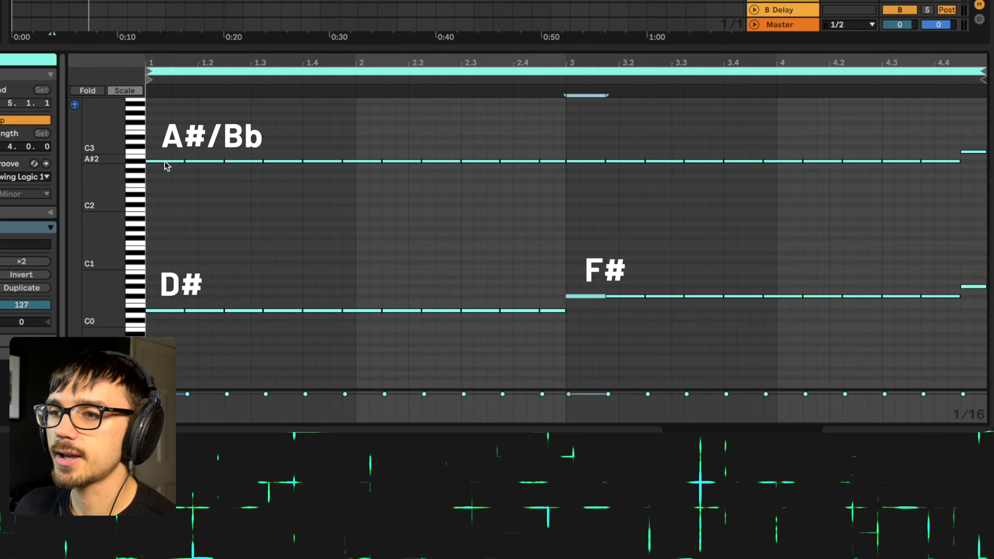
Step: Transpose the D#0 bass notes in the clip's first two bars up two octaves to D#2
{"action": "left_click", "coordinate": [167, 311]}
{"action": "left_click_drag", "start_coordinate": [166, 335], "coordinate": [559, 286]}
{"action": "key", "text": "shift+Up"}
{"action": "key", "text": "shift+Up"}
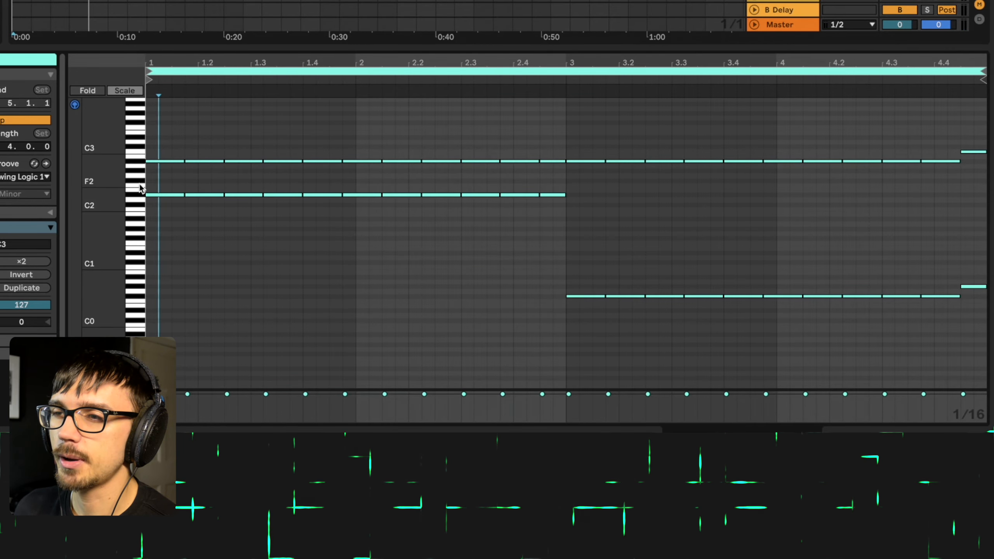
Step: Copy the first D#2 note up to F#2 and duplicate it repeatedly across the first two bars
{"action": "left_click", "coordinate": [163, 194]}
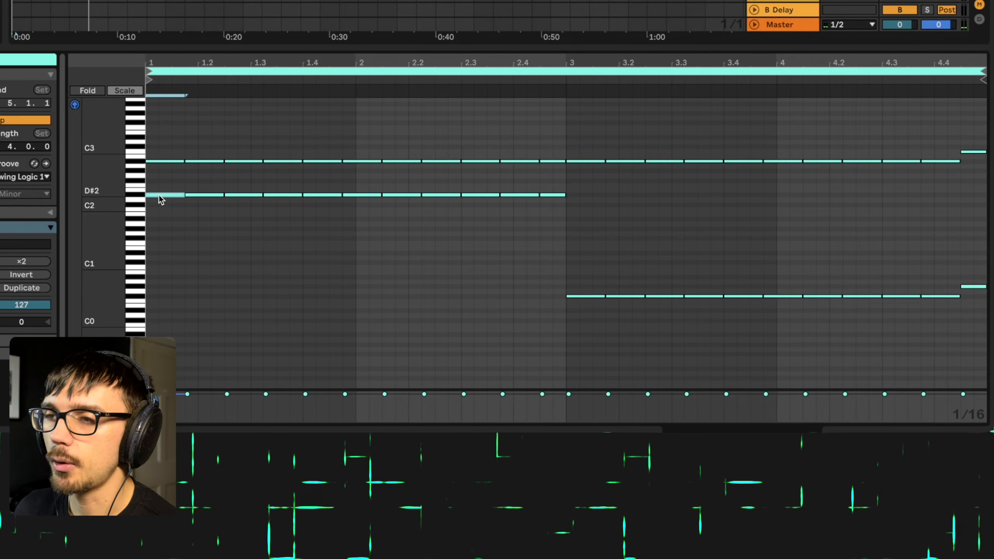
{"action": "left_click_drag", "start_coordinate": [159, 194], "coordinate": [159, 183]}
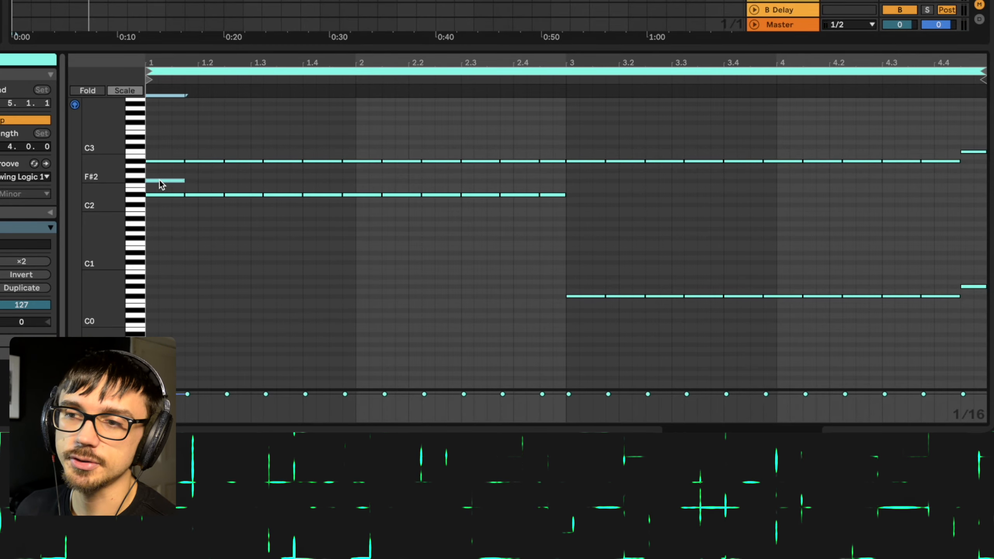
{"action": "key", "text": "ctrl+d"}
{"action": "key", "text": "ctrl+d"}
{"action": "key", "text": "ctrl+d"}
{"action": "key", "text": "ctrl+d"}
{"action": "key", "text": "ctrl+d"}
{"action": "key", "text": "ctrl+d"}
{"action": "key", "text": "ctrl+d"}
{"action": "key", "text": "ctrl+d"}
{"action": "key", "text": "ctrl+d"}
{"action": "key", "text": "ctrl+d"}
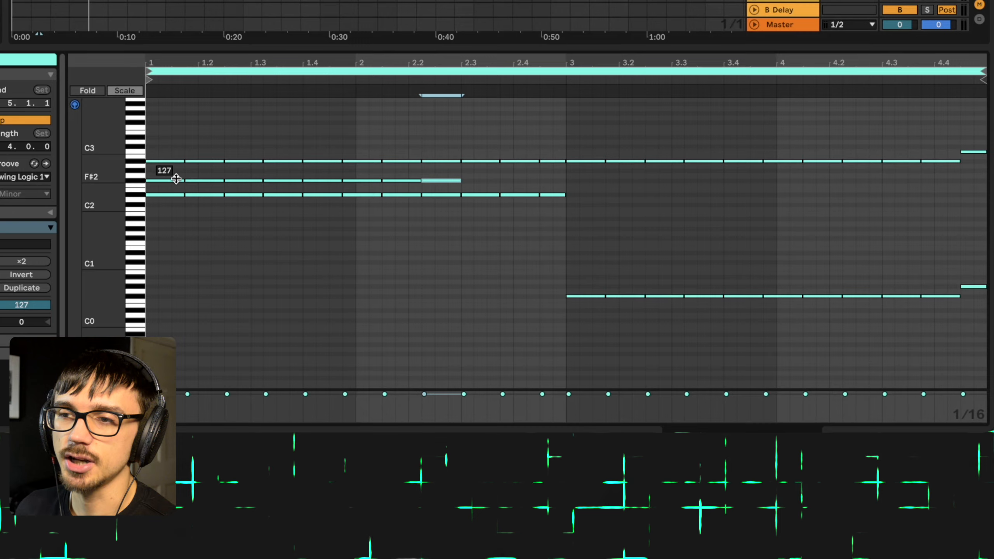
Step: Play the clip with the added F#2 notes and delete them
{"action": "key", "text": "space"}
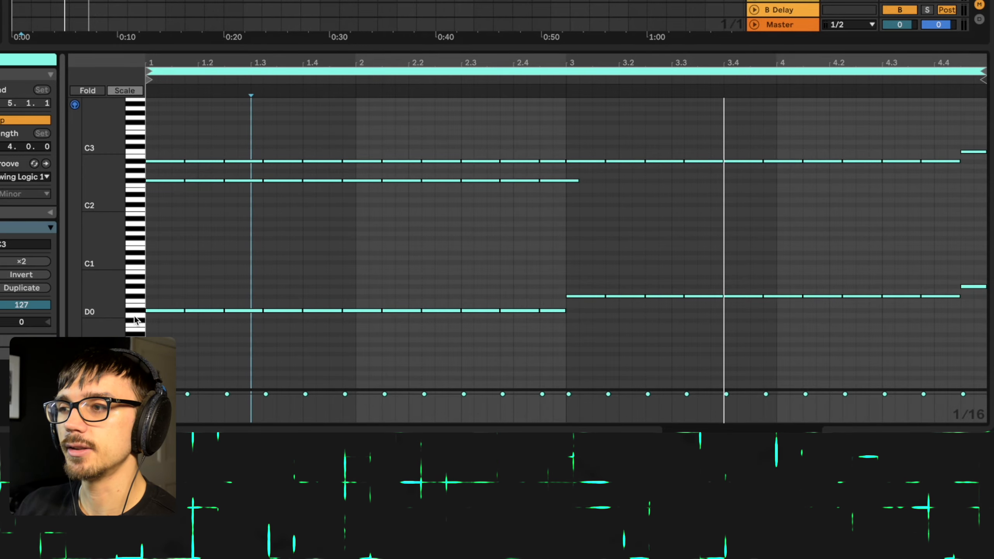
{"action": "left_click_drag", "start_coordinate": [582, 201], "coordinate": [171, 176]}
{"action": "key", "text": "Delete"}
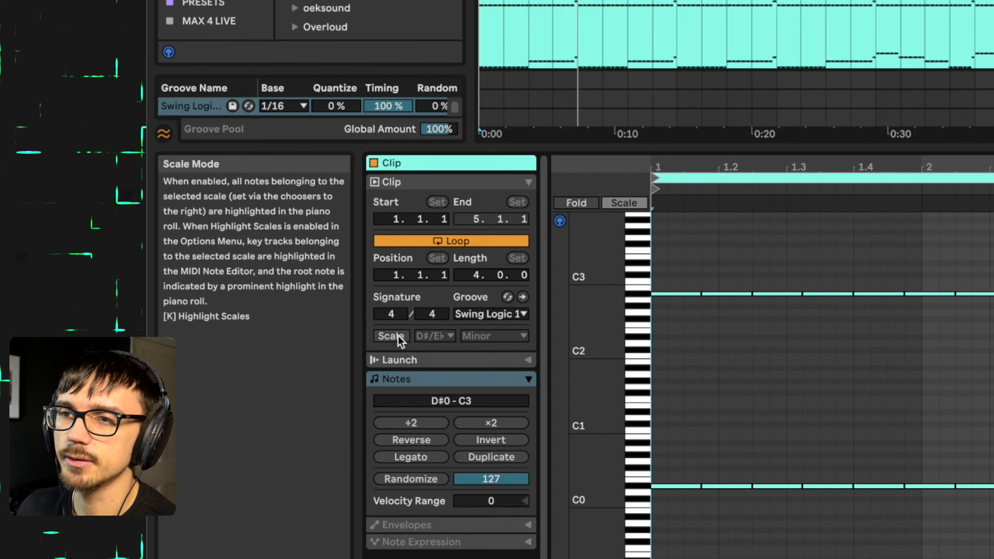
Step: Turn on scale mode for the clip and set its root note to D#/E♭
{"action": "left_click", "coordinate": [401, 338]}
{"action": "left_click", "coordinate": [448, 337]}
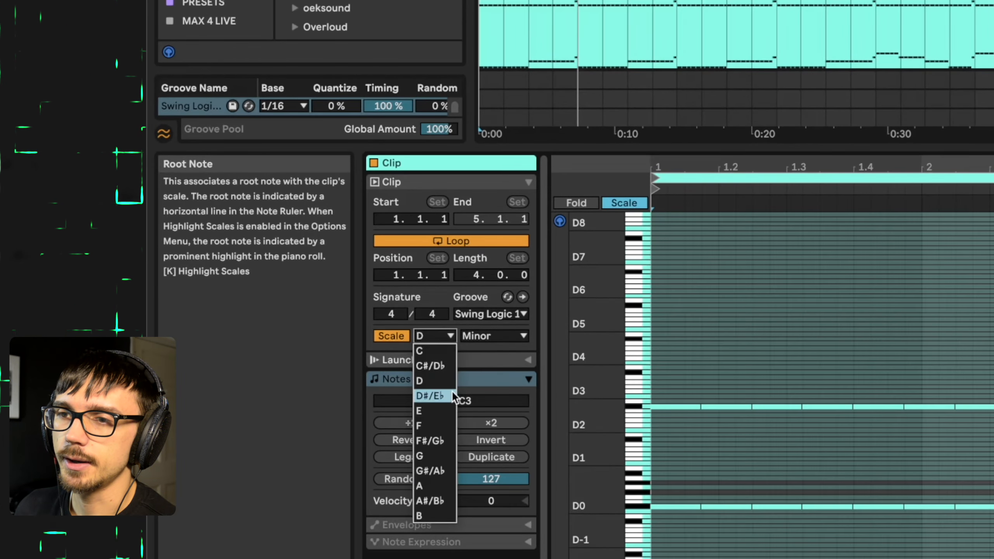
{"action": "left_click", "coordinate": [454, 395]}
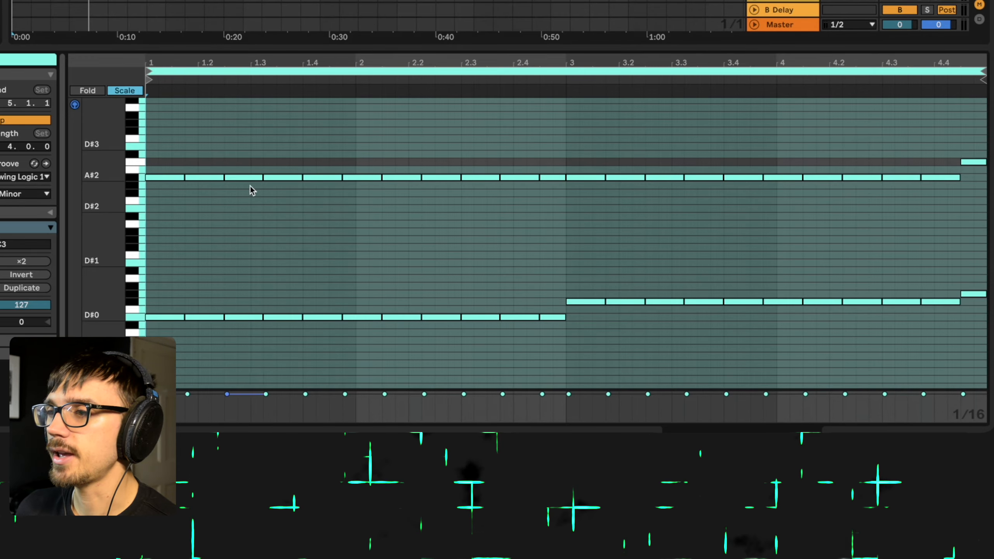
Step: Play the Chords/Bass track from bar 13 and select the clip starting at bar 17
{"action": "key", "text": "space"}
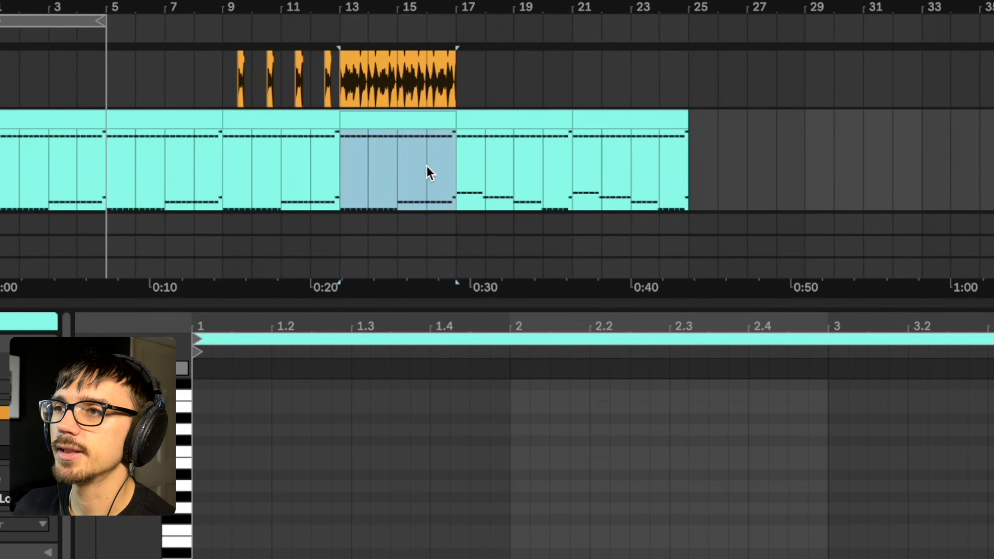
{"action": "key", "text": "space"}
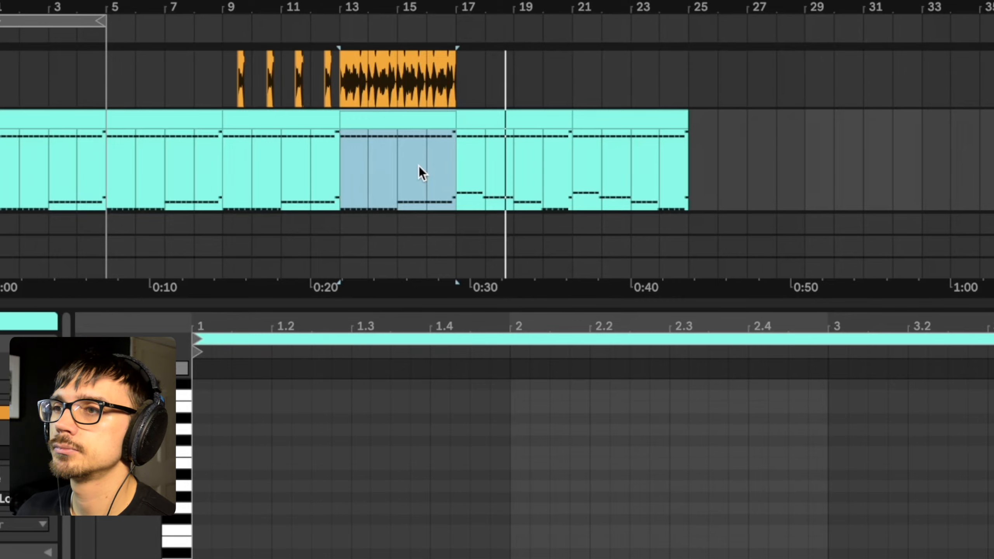
{"action": "left_click", "coordinate": [506, 120]}
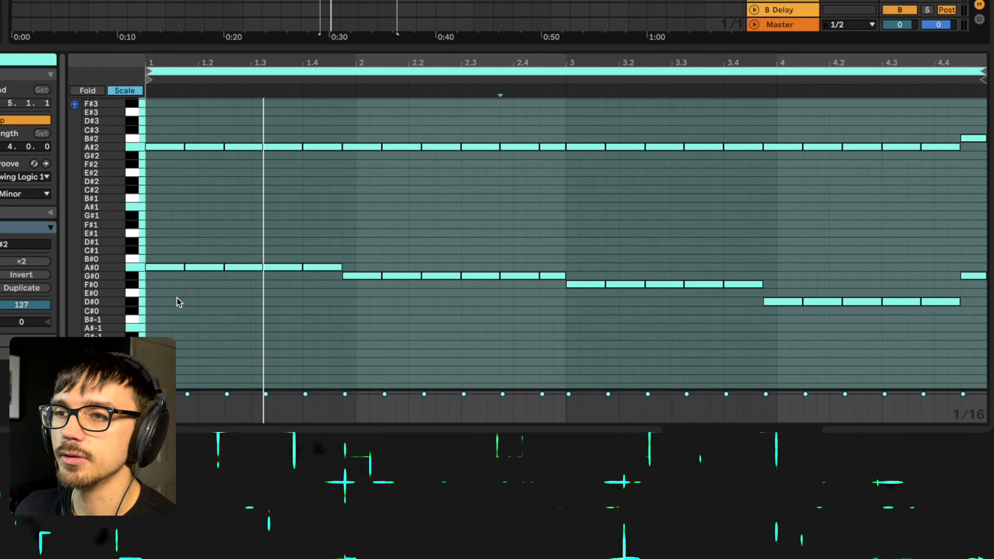
Step: Audition the A#0 bass notes against the A#2 line, and the final upper note of the first clip
{"action": "left_click", "coordinate": [143, 266]}
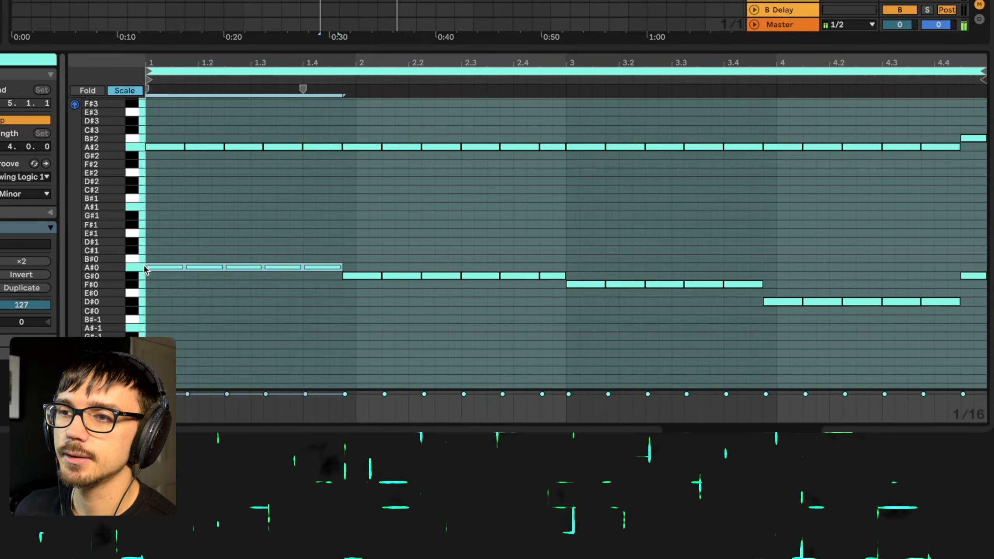
{"action": "left_click", "coordinate": [131, 151]}
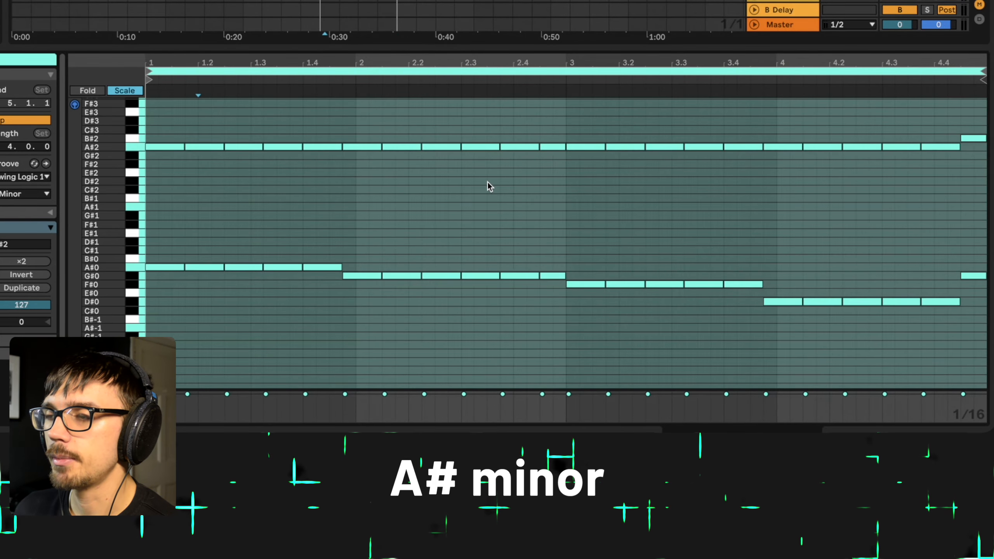
{"action": "scroll", "coordinate": [487, 182], "scroll_direction": "up", "scroll_amount": 1}
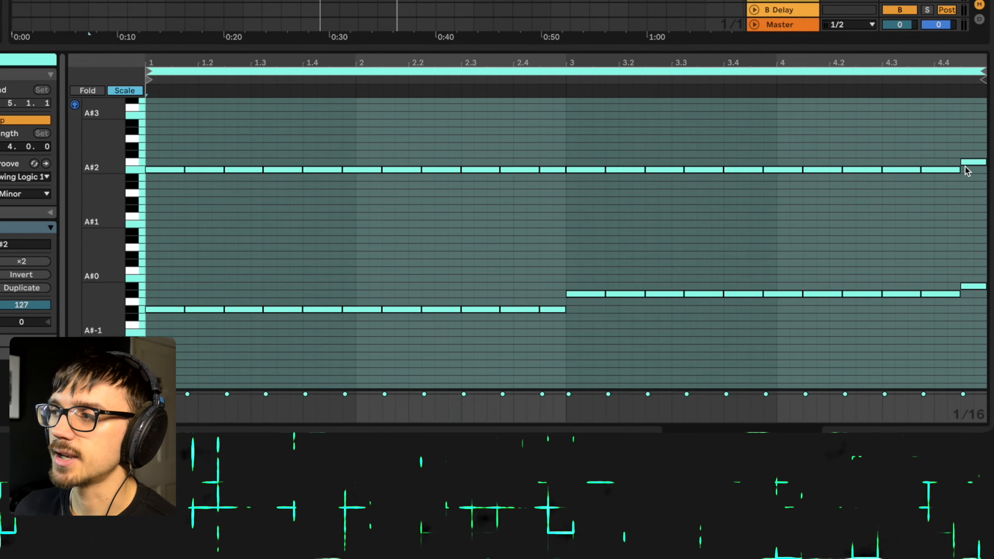
{"action": "left_click", "coordinate": [976, 161]}
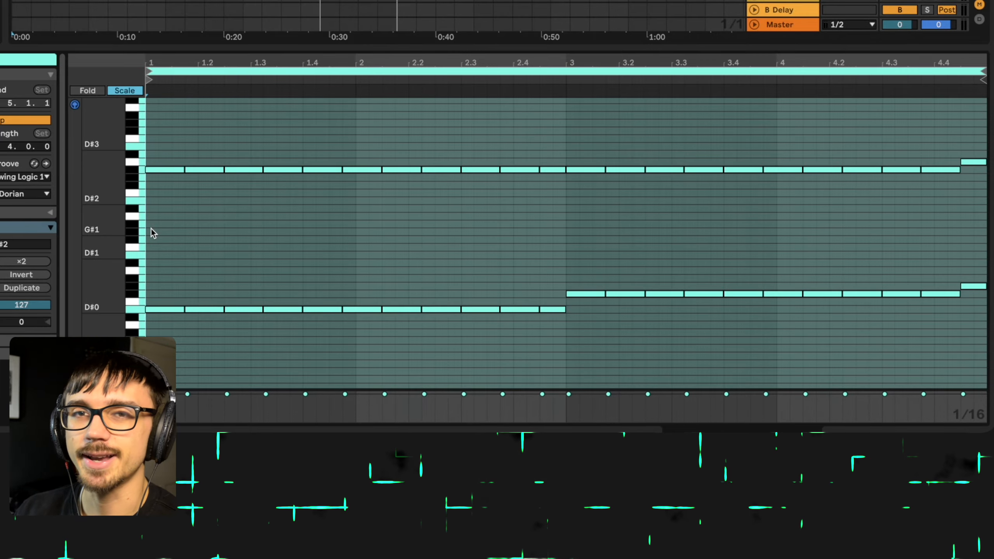
Step: Move the first clip's final upper note down to B2 and play the result
{"action": "left_click_drag", "start_coordinate": [112, 215], "coordinate": [155, 218]}
{"action": "scroll", "coordinate": [202, 208], "scroll_direction": "up", "scroll_amount": 2}
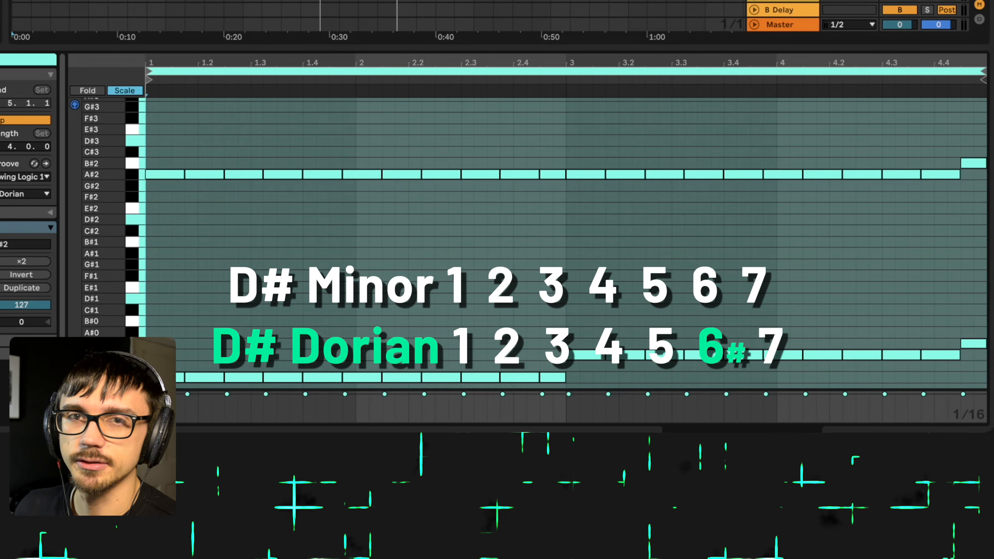
{"action": "scroll", "coordinate": [282, 156], "scroll_direction": "down", "scroll_amount": 2}
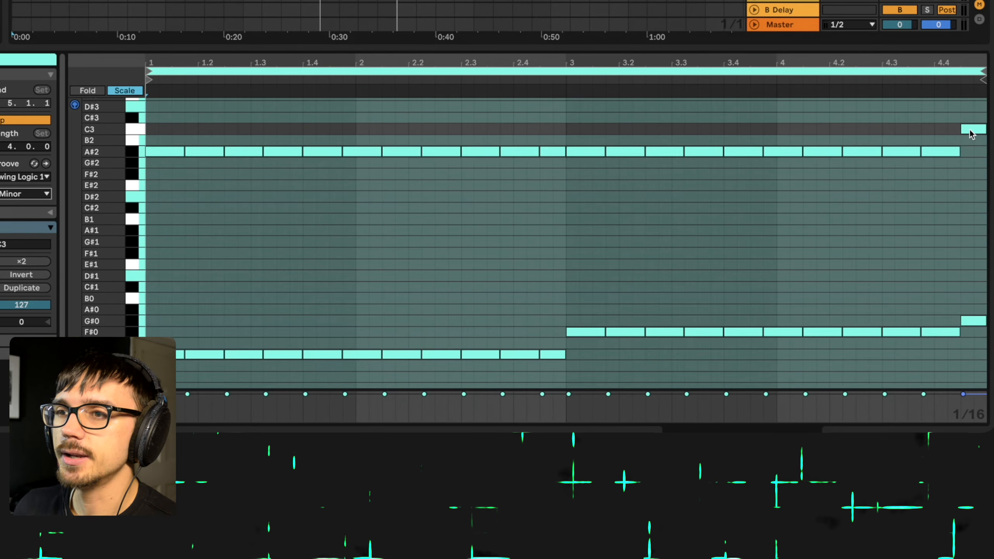
{"action": "left_click", "coordinate": [979, 129]}
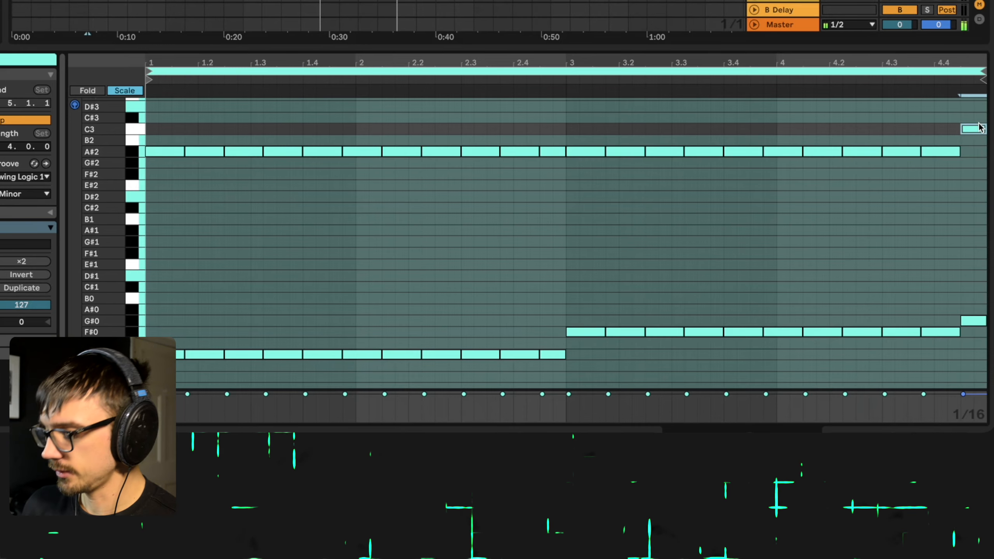
{"action": "left_click_drag", "start_coordinate": [980, 129], "coordinate": [978, 140]}
{"action": "key", "text": "space"}
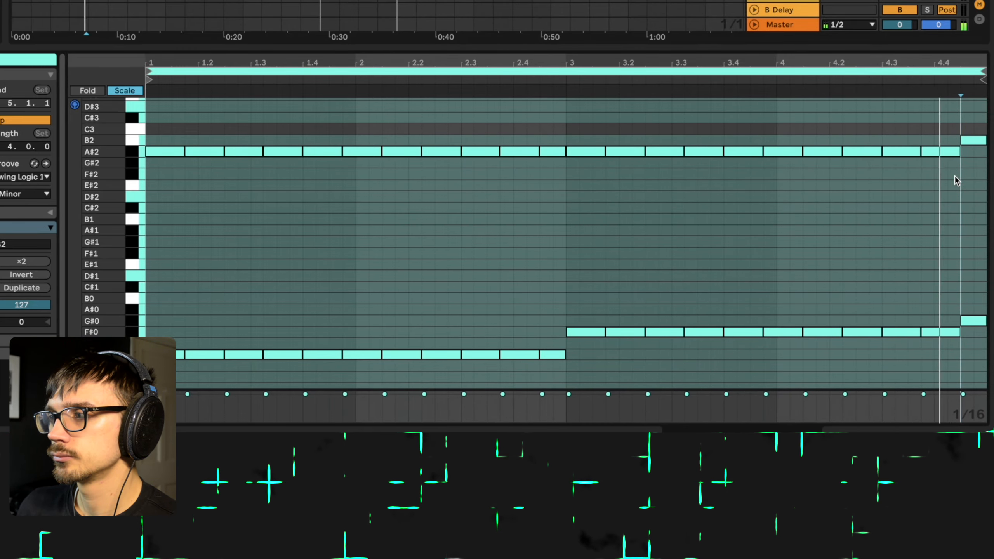
Step: Try raising the clip's first D#0 bass note two octaves to compare it with the A#2 above
{"action": "scroll", "coordinate": [955, 175], "scroll_direction": "up", "scroll_amount": 1}
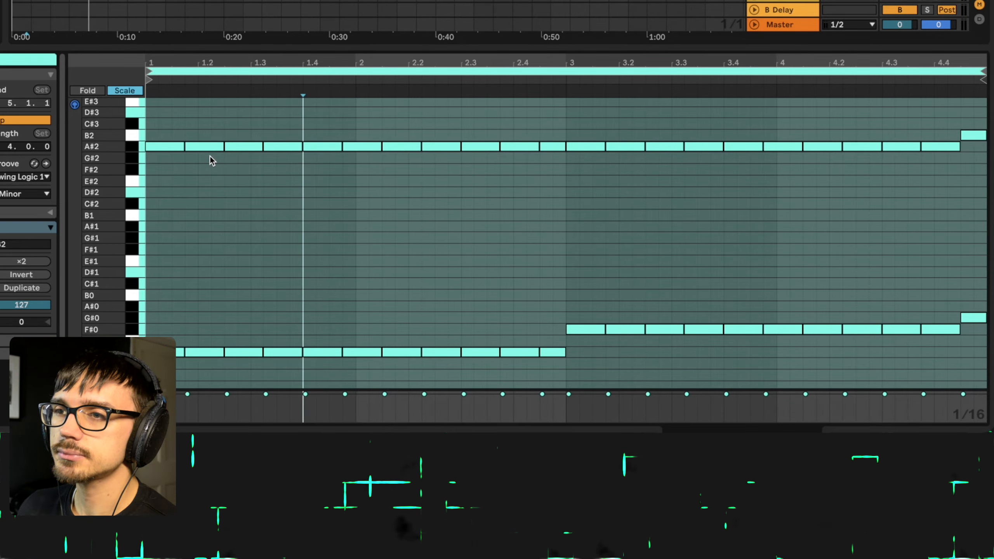
{"action": "left_click", "coordinate": [177, 149]}
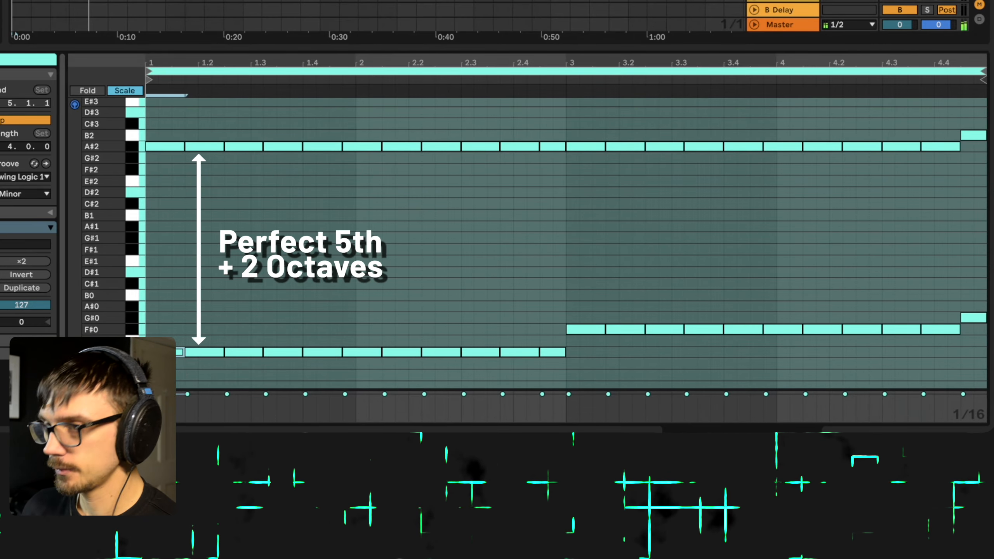
{"action": "key", "text": "shift+Up"}
{"action": "key", "text": "shift+Up"}
{"action": "left_click_drag", "start_coordinate": [191, 215], "coordinate": [168, 114]}
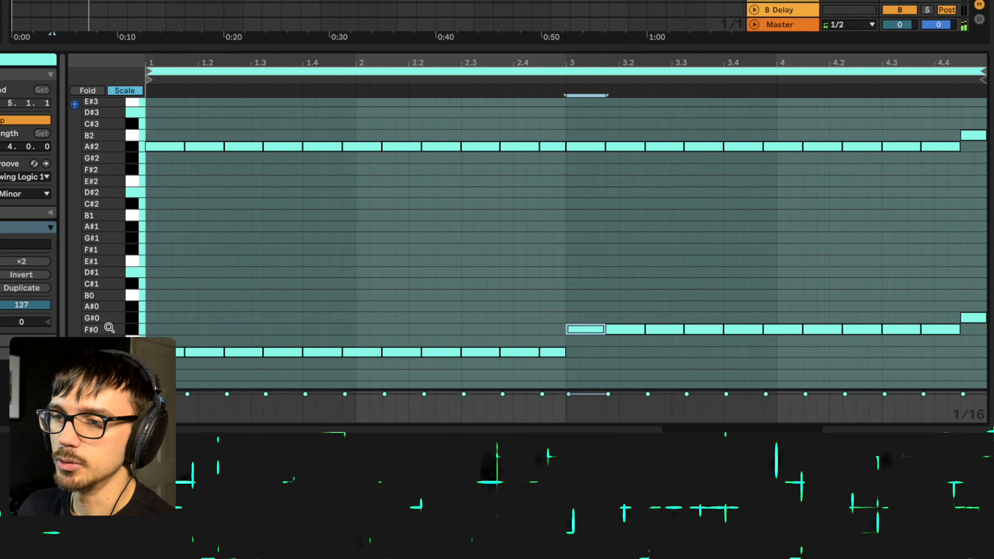
Step: Try raising the first F#0 bass note at bar 3 two octaves, with the scale filter off, to compare it with A#2
{"action": "key", "text": "shift+Up"}
{"action": "key", "text": "shift+Up"}
{"action": "left_click", "coordinate": [119, 92]}
{"action": "left_click_drag", "start_coordinate": [590, 192], "coordinate": [581, 138]}
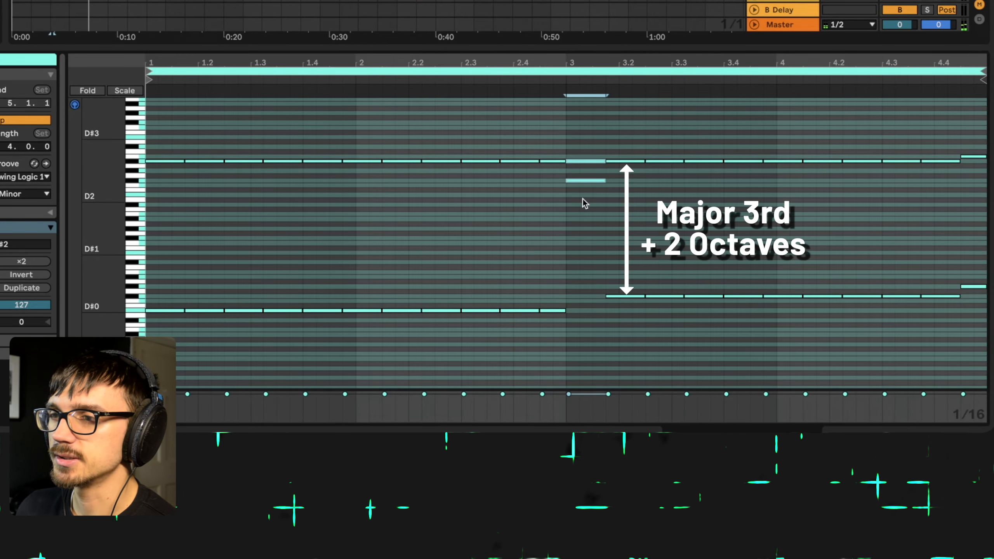
{"action": "left_click", "coordinate": [585, 181]}
{"action": "key", "text": "shift+Down"}
{"action": "key", "text": "shift+Down"}
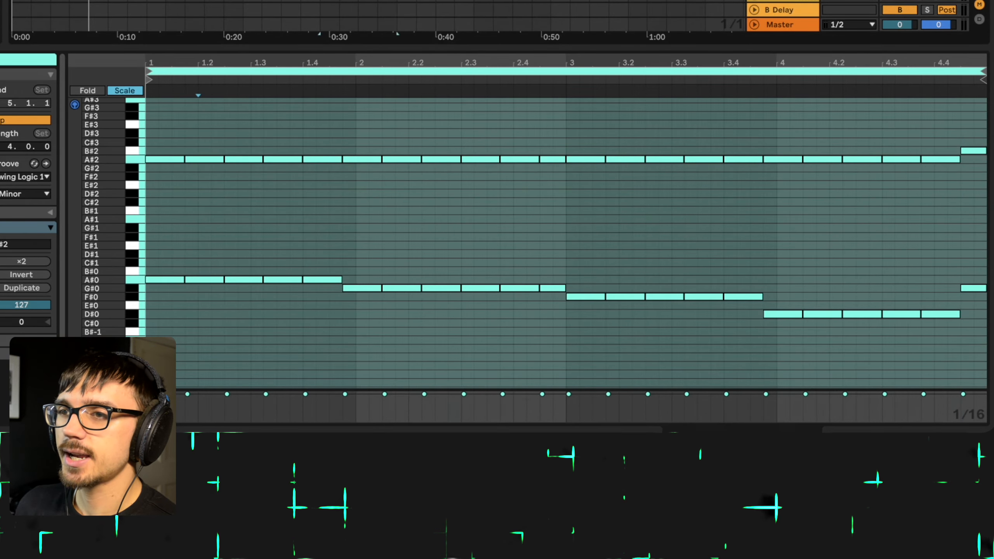
Step: Compare the first note of each bass pitch, A#0, G#0, F#0 and D#0, with the A#2 note above it
{"action": "left_click_drag", "start_coordinate": [163, 296], "coordinate": [155, 153]}
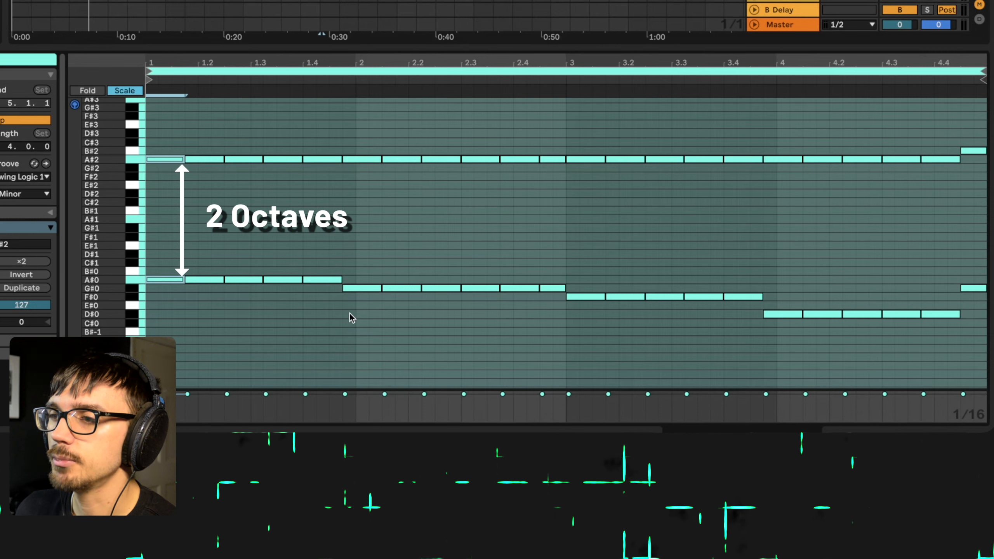
{"action": "left_click_drag", "start_coordinate": [363, 308], "coordinate": [368, 112]}
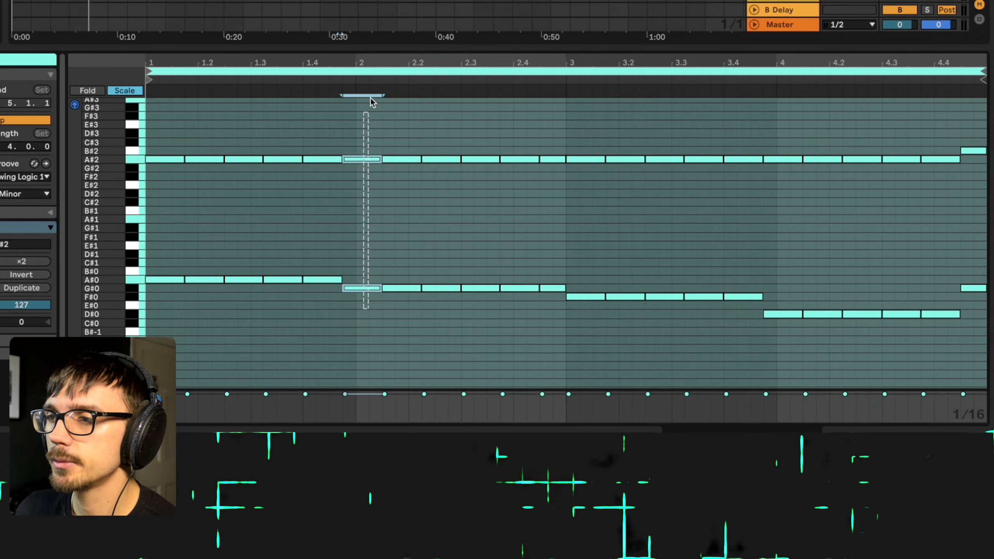
{"action": "left_click", "coordinate": [366, 289]}
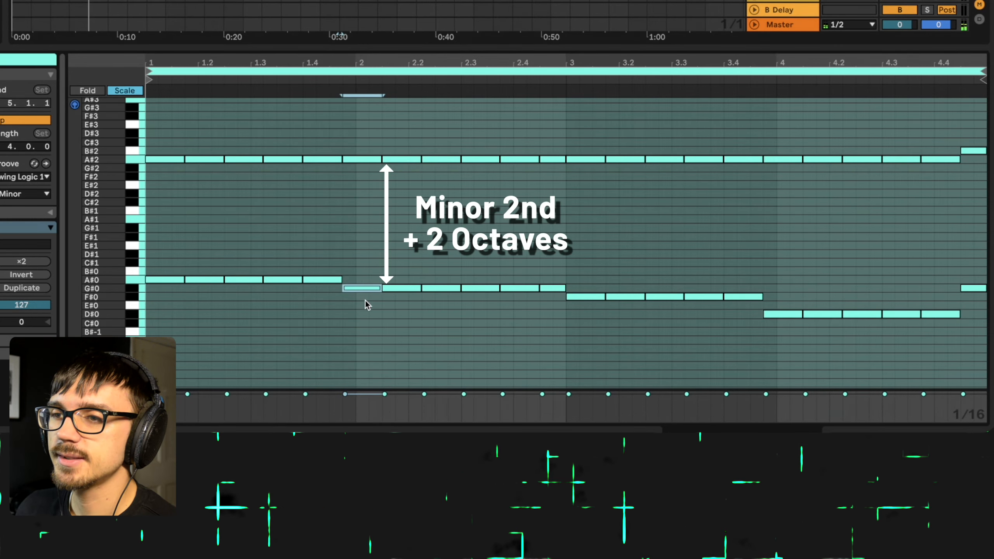
{"action": "left_click_drag", "start_coordinate": [363, 307], "coordinate": [350, 107]}
{"action": "left_click_drag", "start_coordinate": [363, 298], "coordinate": [362, 129]}
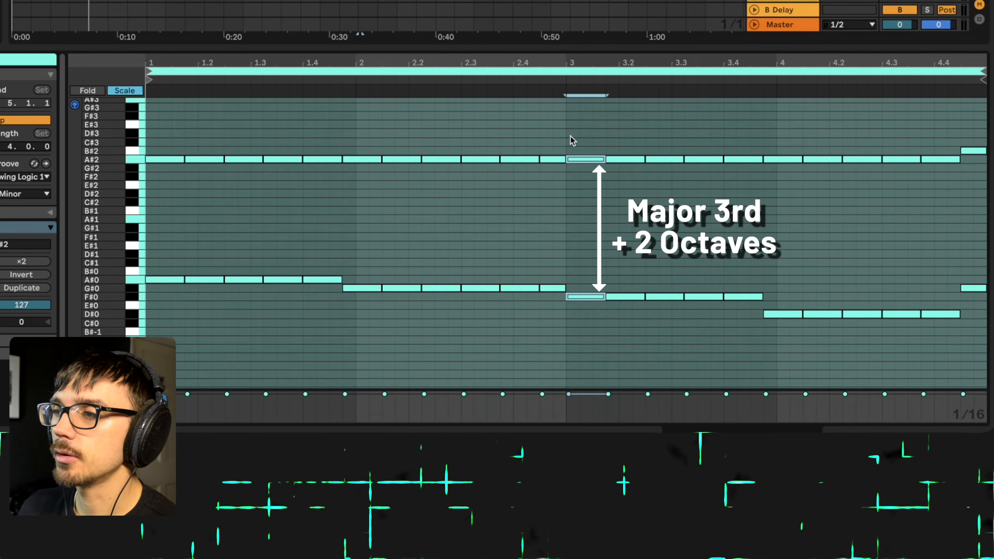
{"action": "left_click_drag", "start_coordinate": [782, 353], "coordinate": [773, 151]}
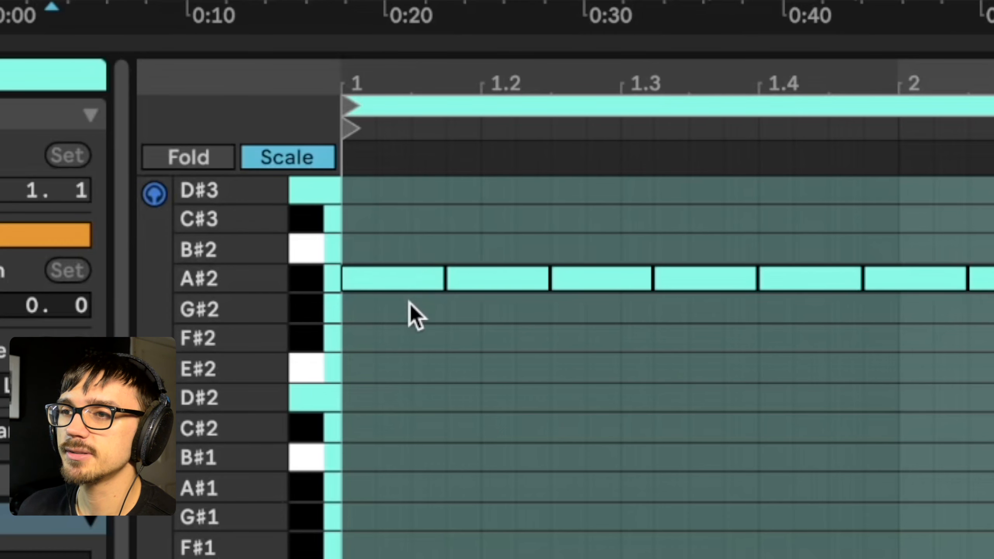
Step: Compare the first A#2 note's length with a 1/8 plus a 1/16 note drawn on G#2, and delete both drawn notes
{"action": "left_click", "coordinate": [393, 278]}
{"action": "left_click_drag", "start_coordinate": [346, 234], "coordinate": [441, 238]}
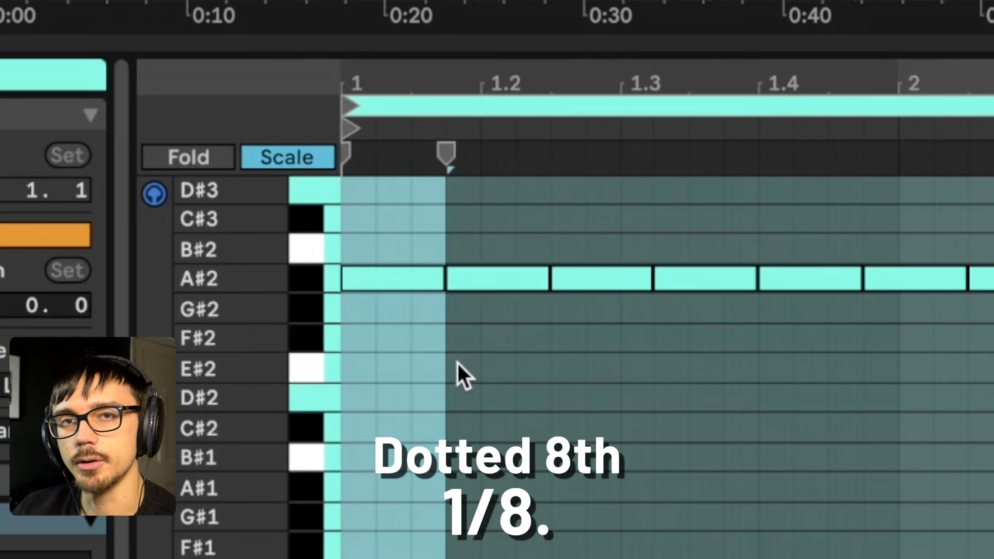
{"action": "double_click", "coordinate": [356, 311]}
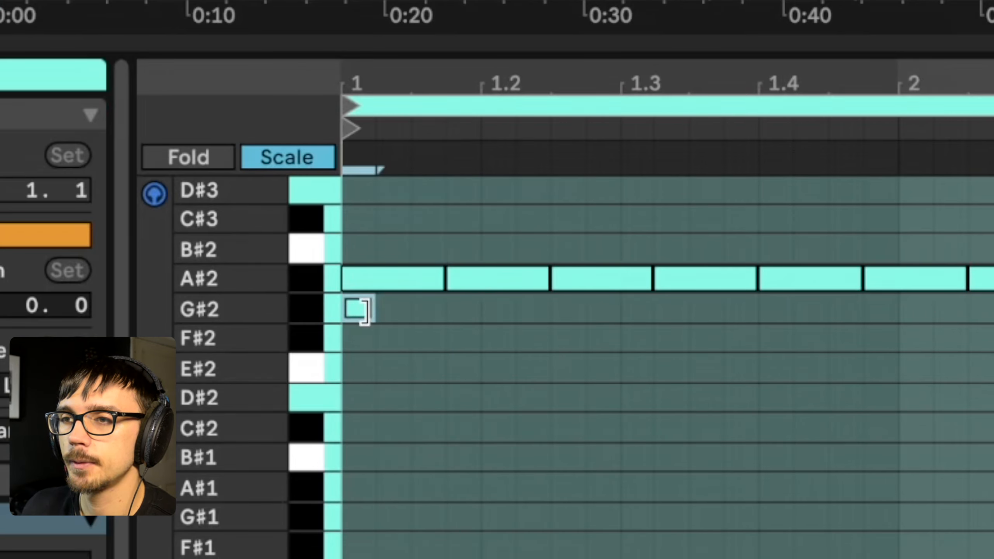
{"action": "left_click_drag", "start_coordinate": [364, 311], "coordinate": [406, 311]}
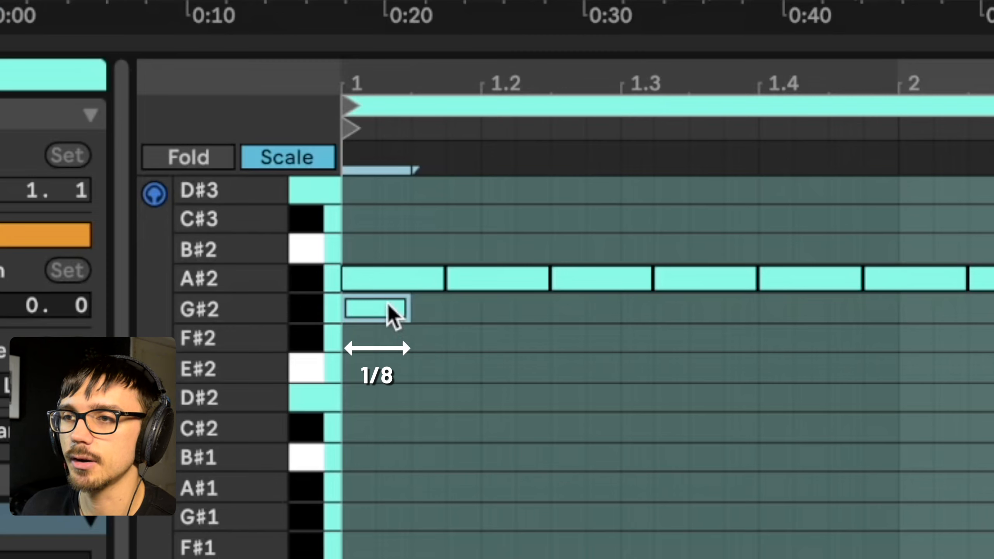
{"action": "double_click", "coordinate": [429, 319]}
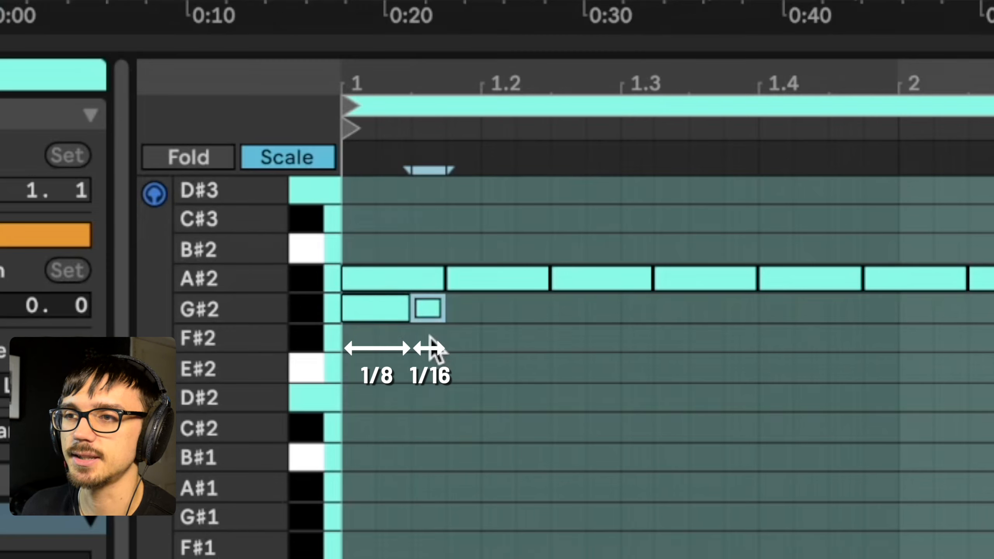
{"action": "key", "text": "alt+shift+Left"}
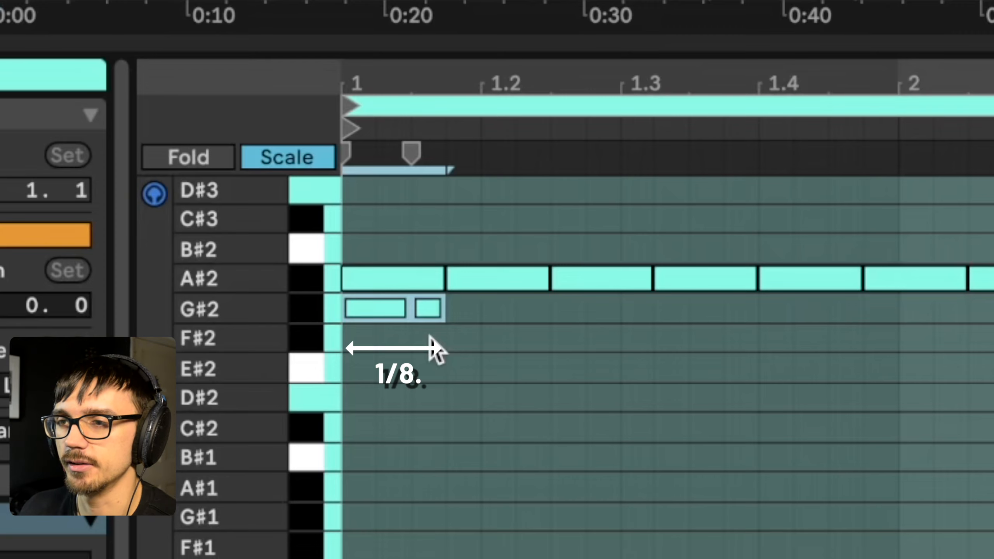
{"action": "key", "text": "Delete"}
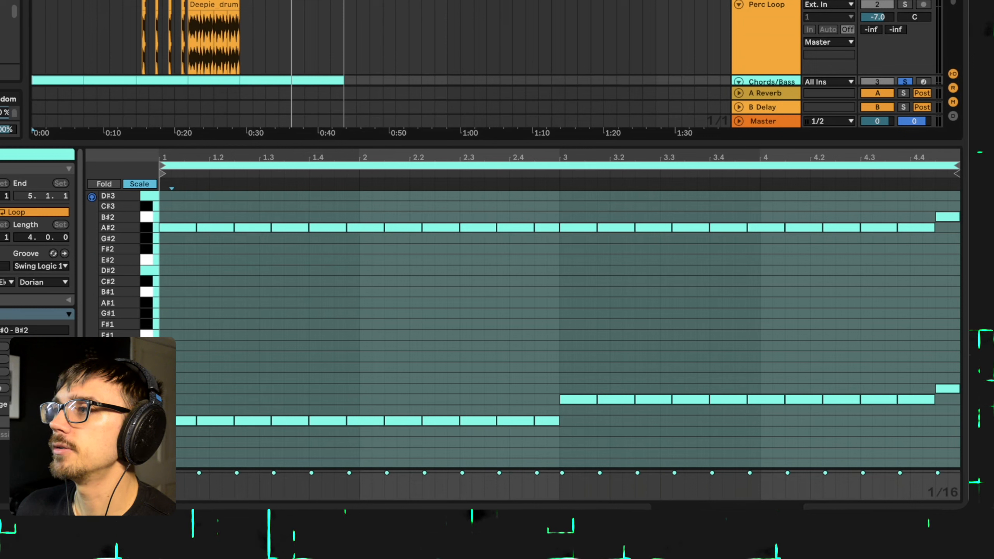
Step: Play the clip and highlight how the A#2 notes in bar 1 fall ahead of beats 1.2, 1.3 and 1.4
{"action": "key", "text": "space"}
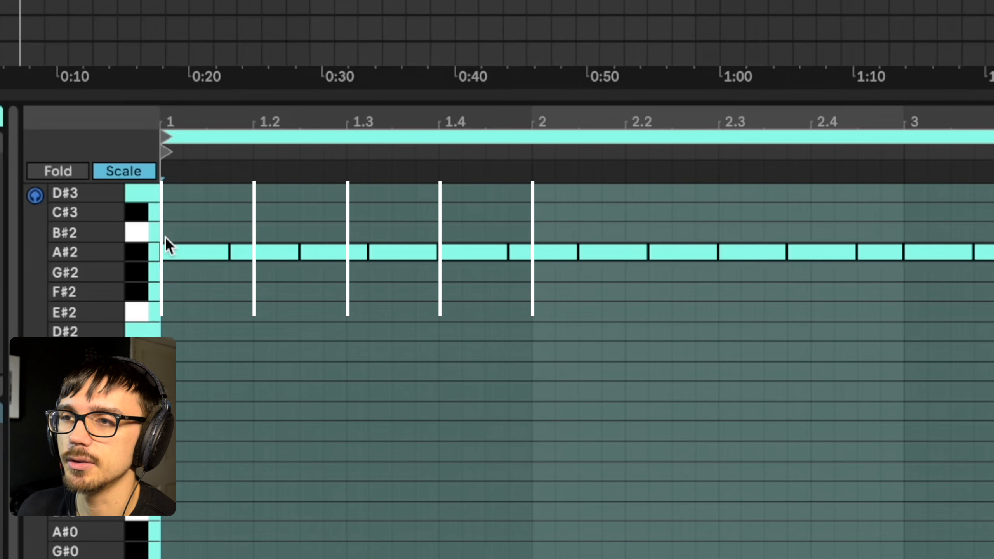
{"action": "left_click_drag", "start_coordinate": [162, 227], "coordinate": [230, 236]}
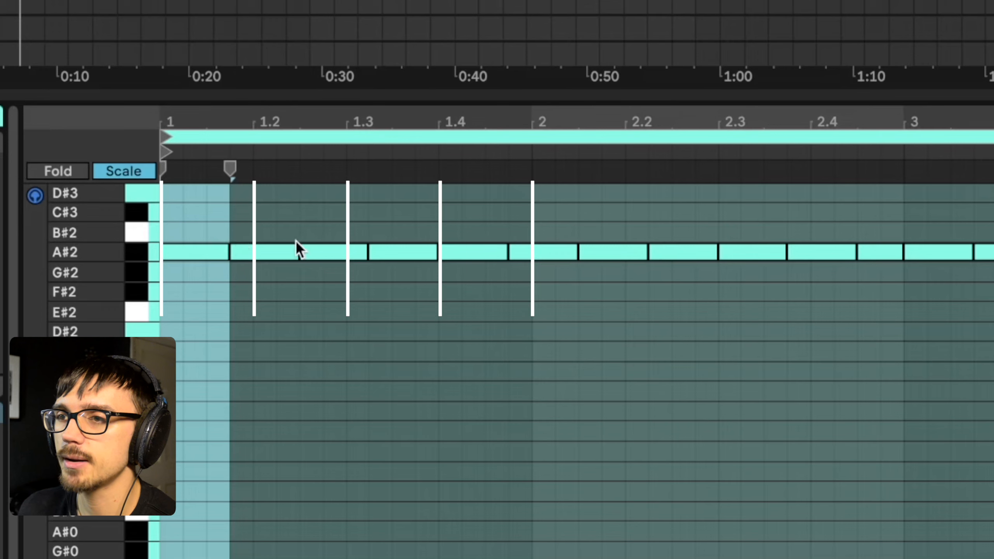
{"action": "left_click", "coordinate": [242, 230]}
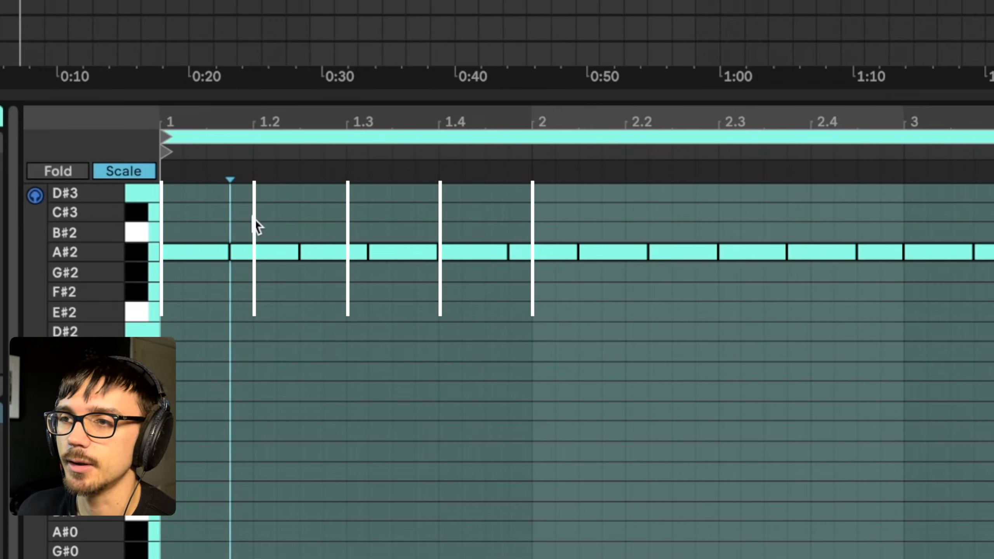
{"action": "left_click_drag", "start_coordinate": [254, 237], "coordinate": [230, 233]}
{"action": "left_click", "coordinate": [275, 235]}
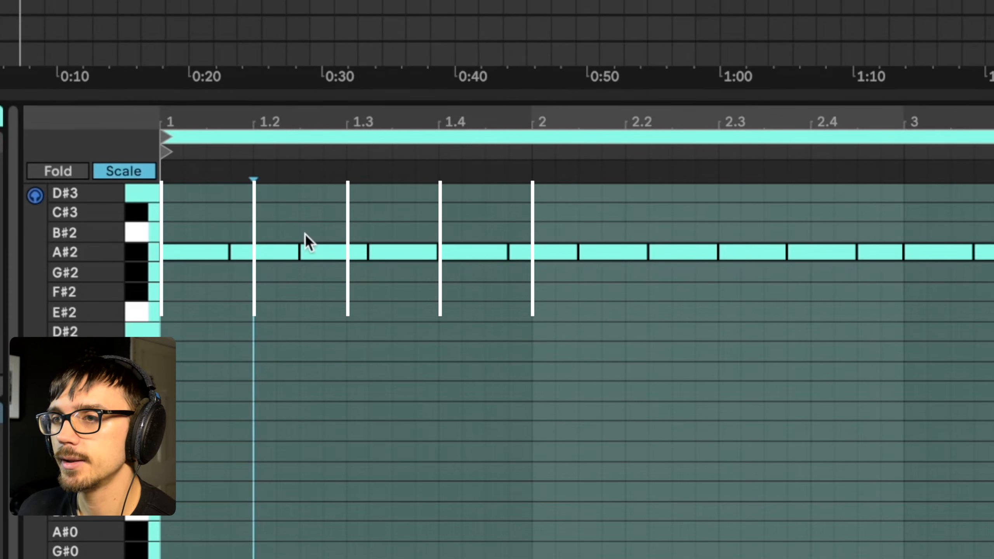
{"action": "left_click_drag", "start_coordinate": [348, 237], "coordinate": [299, 231]}
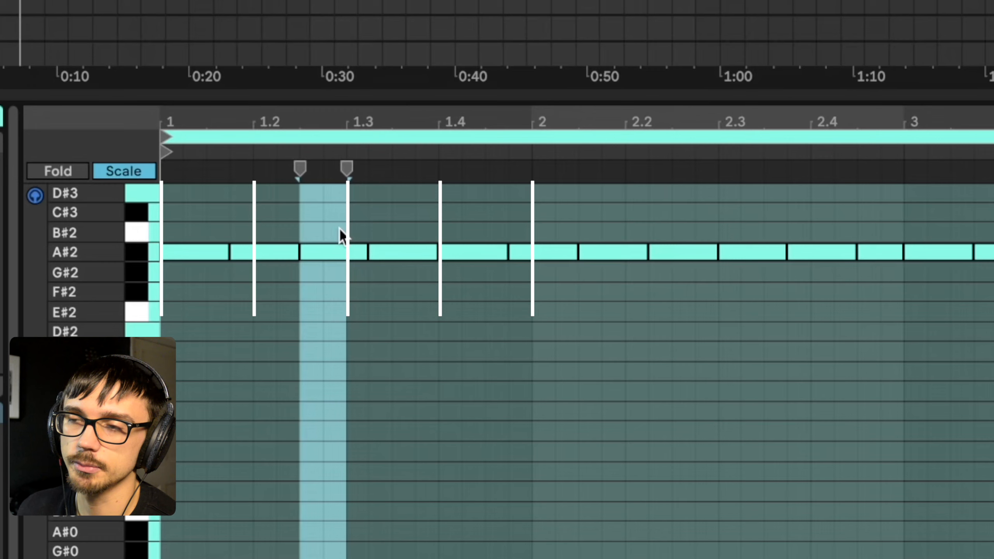
{"action": "left_click_drag", "start_coordinate": [437, 229], "coordinate": [376, 227]}
{"action": "left_click", "coordinate": [460, 228]}
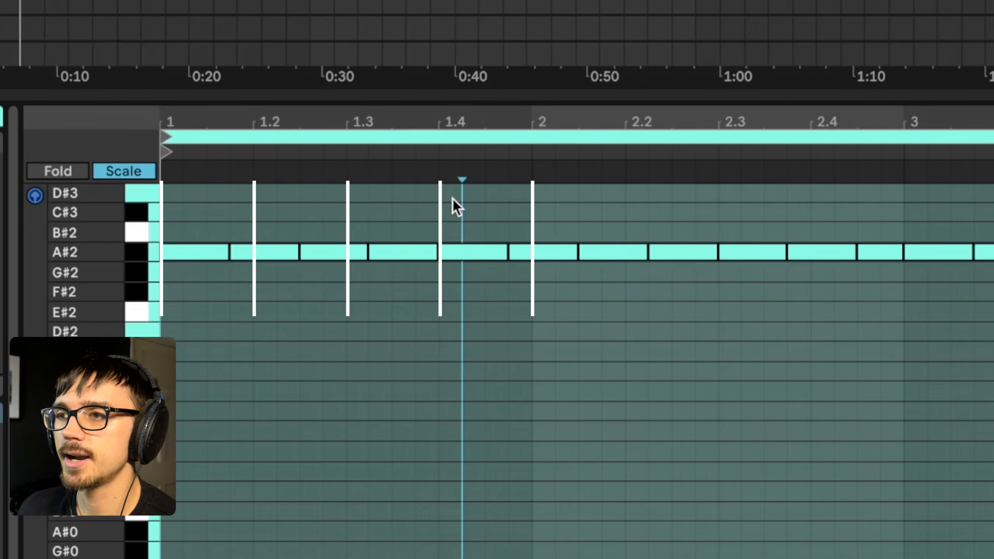
{"action": "left_click", "coordinate": [441, 227]}
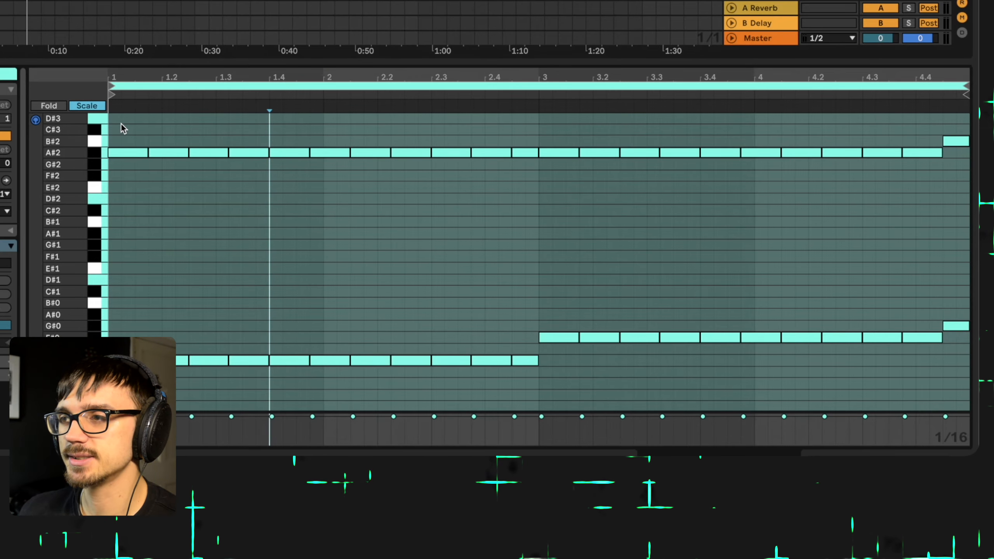
Step: Examine the A#2 pattern of the first two bars and its shortened note before bar 3, and play the clip
{"action": "left_click_drag", "start_coordinate": [120, 124], "coordinate": [524, 181]}
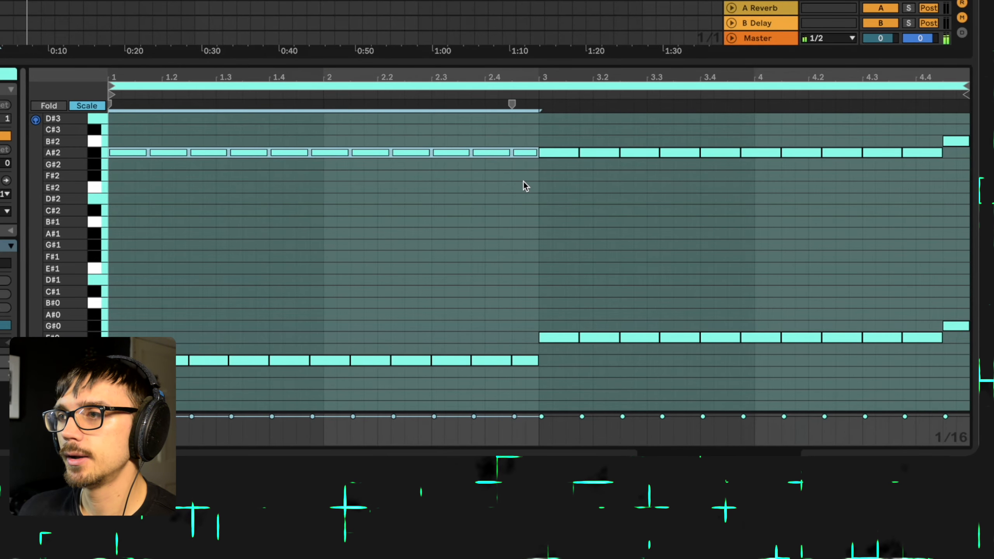
{"action": "left_click", "coordinate": [526, 134]}
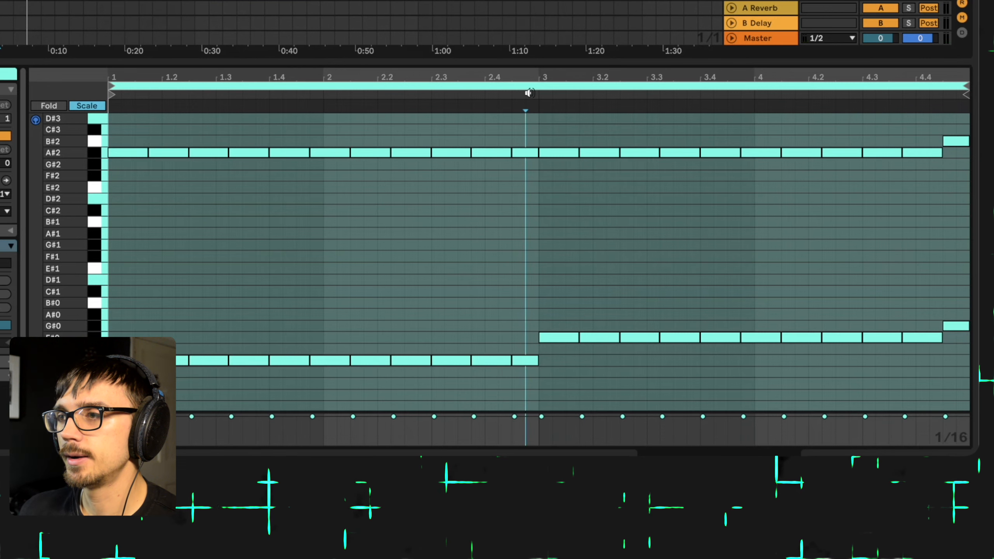
{"action": "left_click_drag", "start_coordinate": [513, 142], "coordinate": [538, 139]}
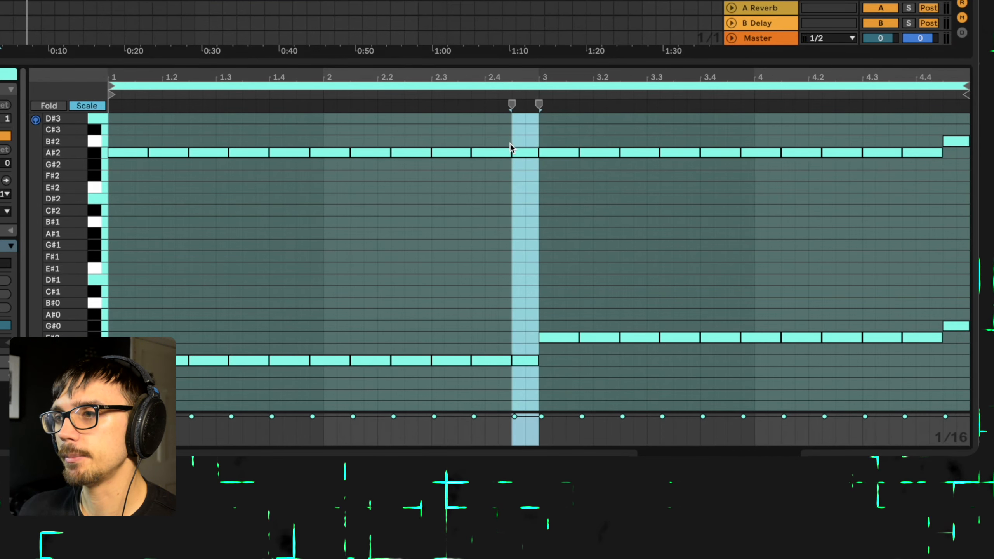
{"action": "left_click", "coordinate": [510, 144]}
{"action": "left_click", "coordinate": [539, 137]}
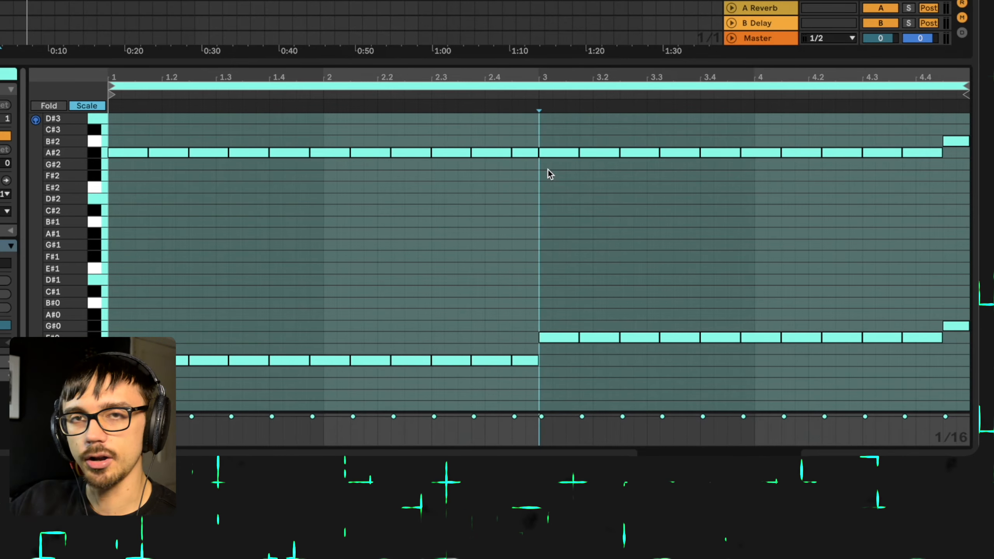
{"action": "key", "text": "space"}
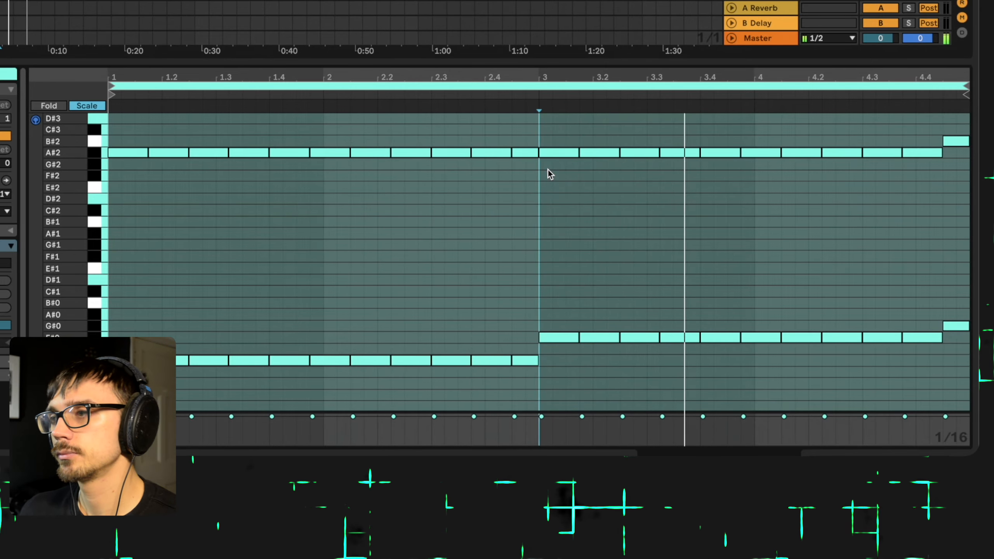
{"action": "key", "text": "space"}
Step: Try replacing the upper notes from bar 3 by lengthening the preceding A#2 note and duplicating it to the clip's end, finishing on B#2
{"action": "left_click_drag", "start_coordinate": [560, 173], "coordinate": [958, 135]}
{"action": "key", "text": "Delete"}
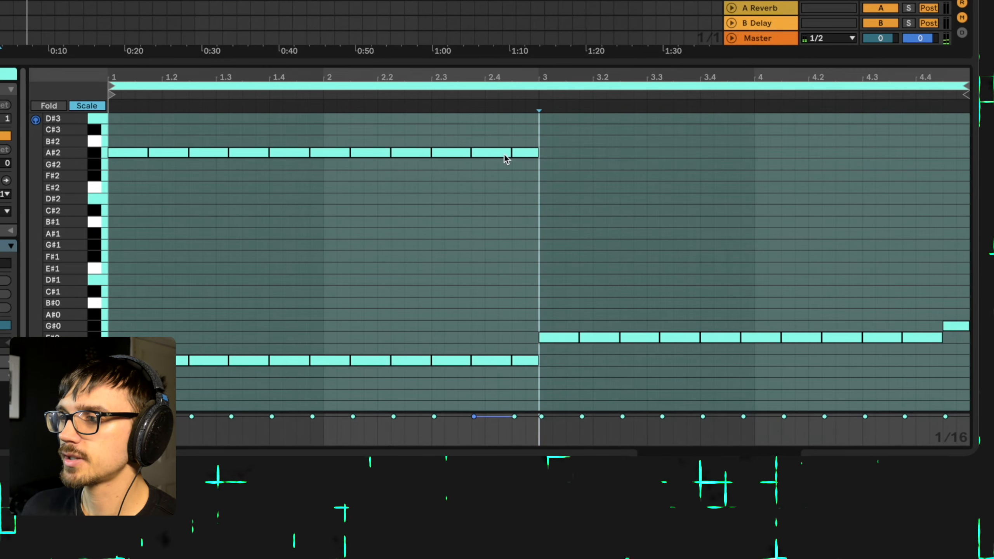
{"action": "left_click_drag", "start_coordinate": [536, 154], "coordinate": [545, 154]}
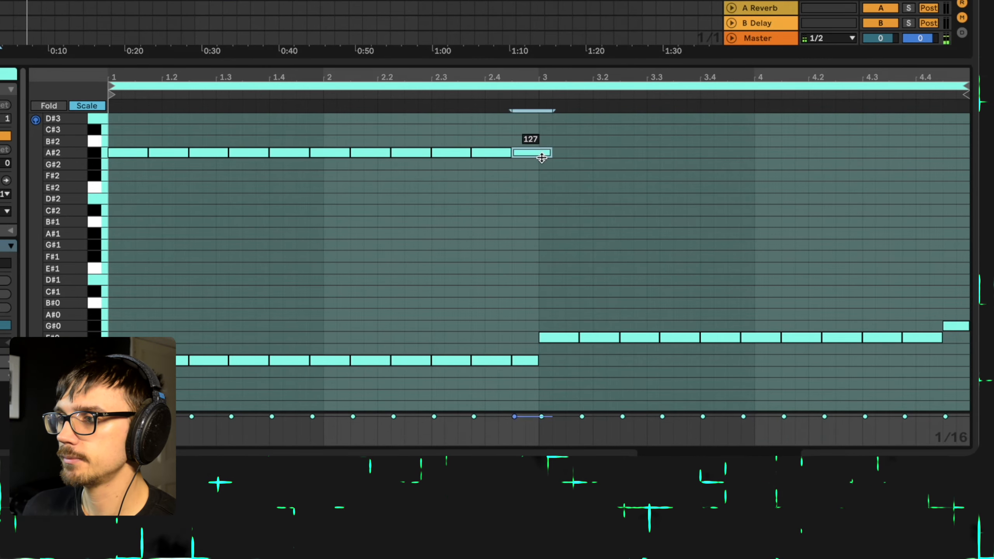
{"action": "key", "text": "ctrl+d"}
{"action": "key", "text": "ctrl+d"}
{"action": "key", "text": "ctrl+d"}
{"action": "key", "text": "ctrl+d"}
{"action": "key", "text": "ctrl+d"}
{"action": "key", "text": "ctrl+d"}
{"action": "key", "text": "ctrl+d"}
{"action": "key", "text": "ctrl+d"}
{"action": "key", "text": "ctrl+d"}
{"action": "key", "text": "ctrl+d"}
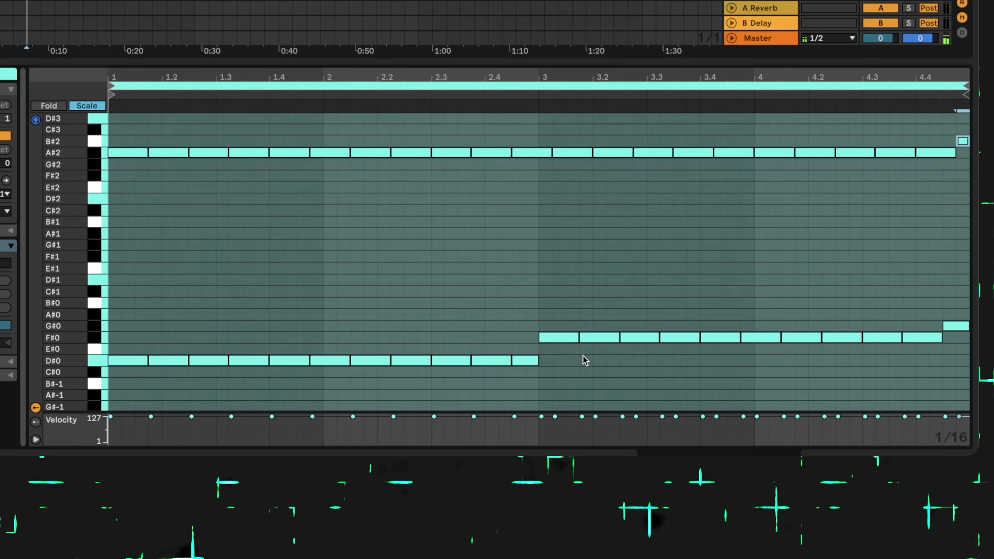
Step: Try rebuilding the bass from bar 3 with a lengthened D#0 note, duplicates on F#0 and a final G#0, and play it
{"action": "left_click", "coordinate": [602, 352]}
{"action": "left_click", "coordinate": [565, 355]}
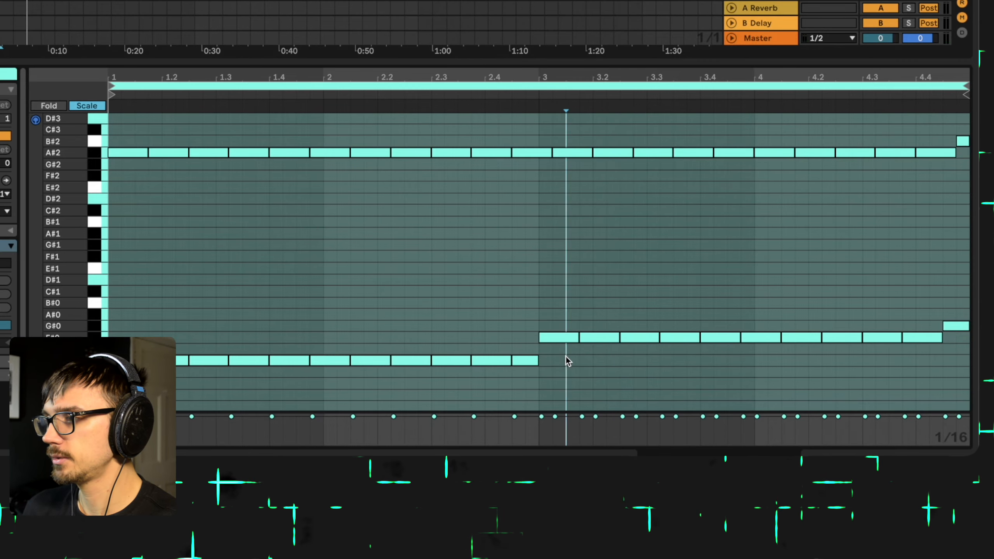
{"action": "left_click_drag", "start_coordinate": [566, 356], "coordinate": [953, 283]}
{"action": "key", "text": "Delete"}
{"action": "left_click_drag", "start_coordinate": [535, 361], "coordinate": [547, 362]}
{"action": "key", "text": "ctrl+d"}
{"action": "key", "text": "Up"}
{"action": "key", "text": "Up"}
{"action": "key", "text": "ctrl+d"}
{"action": "key", "text": "ctrl+d"}
{"action": "key", "text": "ctrl+d"}
{"action": "key", "text": "ctrl+d"}
{"action": "key", "text": "ctrl+d"}
{"action": "key", "text": "ctrl+d"}
{"action": "key", "text": "ctrl+d"}
{"action": "key", "text": "ctrl+d"}
{"action": "key", "text": "ctrl+d"}
{"action": "key", "text": "ctrl+d"}
{"action": "key", "text": "Up"}
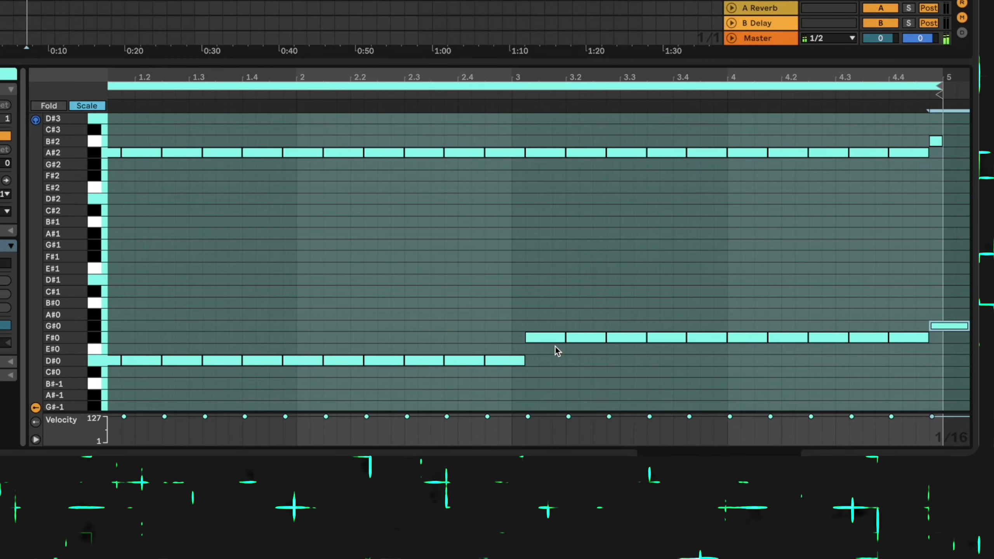
{"action": "key", "text": "space"}
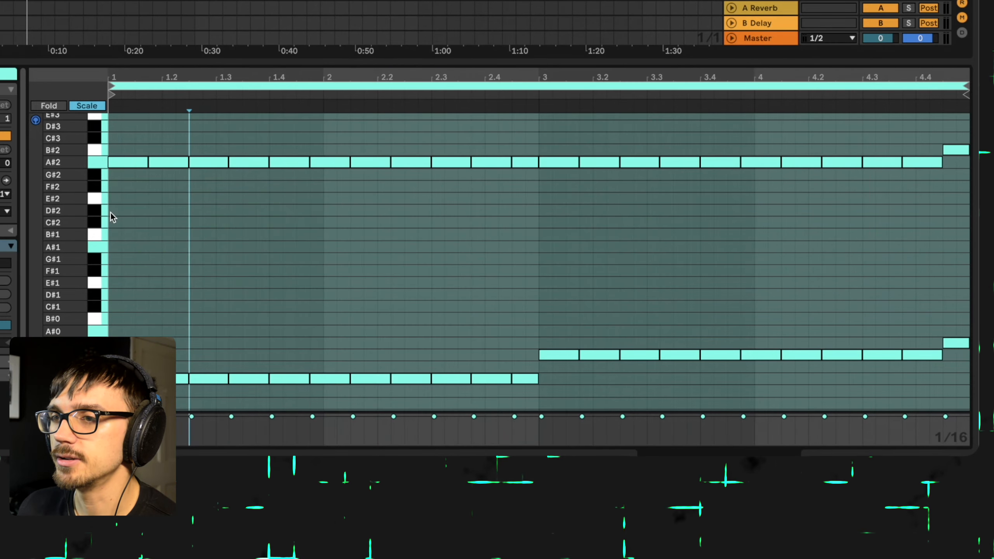
Step: Draw a D#2 note at the clip's start and shorten it to five sixteenths, ending just past beat 1.2
{"action": "double_click", "coordinate": [117, 211]}
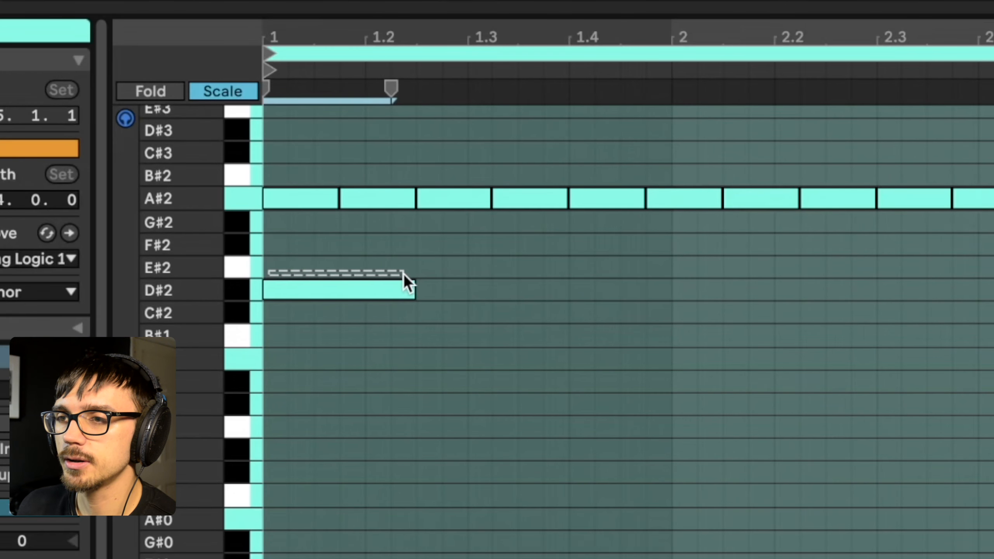
{"action": "left_click_drag", "start_coordinate": [404, 273], "coordinate": [405, 272]}
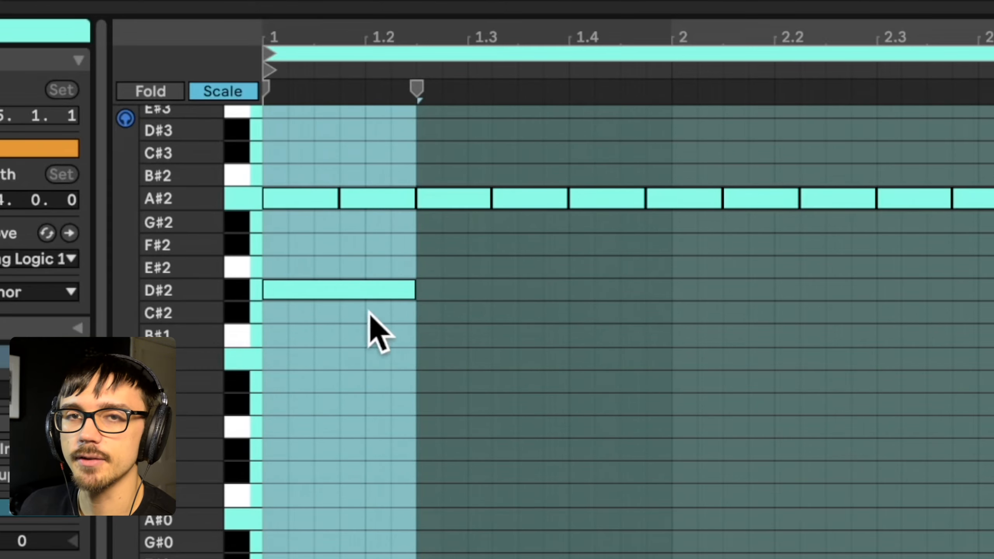
{"action": "mouse_move", "coordinate": [415, 292]}
{"action": "left_mouse_down"}
{"action": "mouse_move", "coordinate": [330, 293]}
{"action": "mouse_move", "coordinate": [406, 291]}
{"action": "mouse_move", "coordinate": [388, 290]}
{"action": "left_mouse_up"}
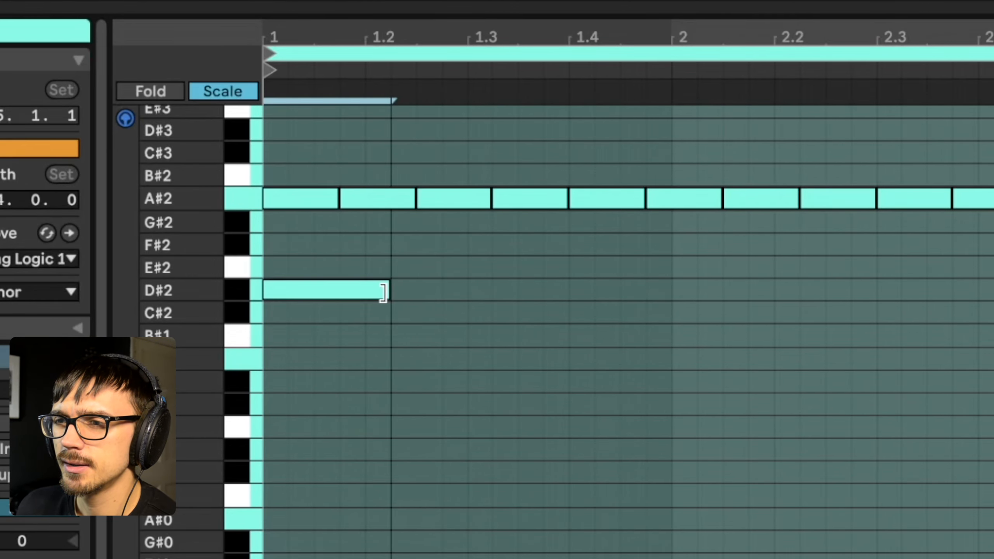
{"action": "left_click", "coordinate": [305, 271]}
Step: Duplicate the D#2 note end to end through bar 2 beneath the A#2 line
{"action": "left_click", "coordinate": [348, 291]}
{"action": "key", "text": "ctrl+d"}
{"action": "key", "text": "ctrl+d"}
{"action": "key", "text": "ctrl+d"}
{"action": "key", "text": "ctrl+d"}
{"action": "key", "text": "ctrl+d"}
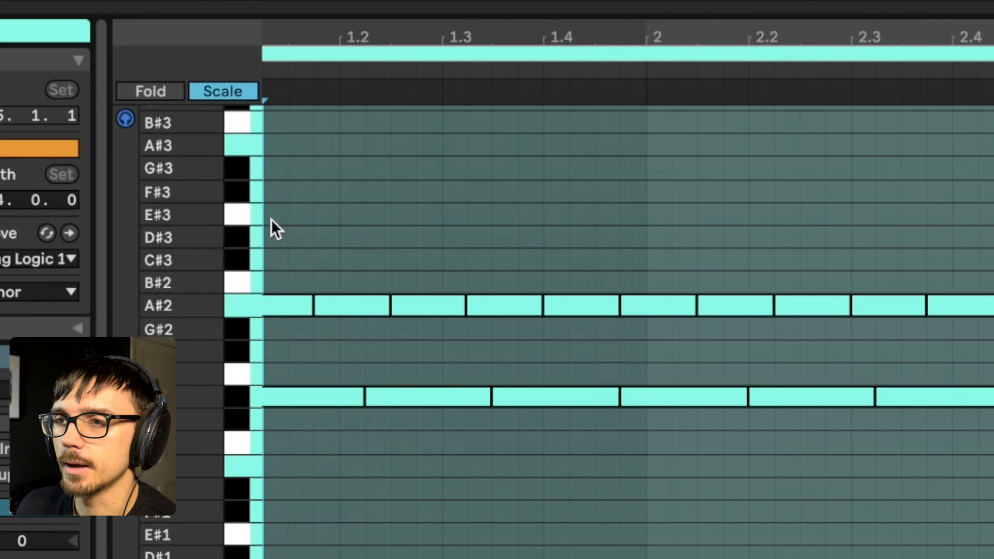
Step: Draw an E#3 note at the clip's start and lengthen it to seven sixteenths, ending at beat 1.3
{"action": "double_click", "coordinate": [272, 215]}
{"action": "left_click_drag", "start_coordinate": [284, 215], "coordinate": [440, 219]}
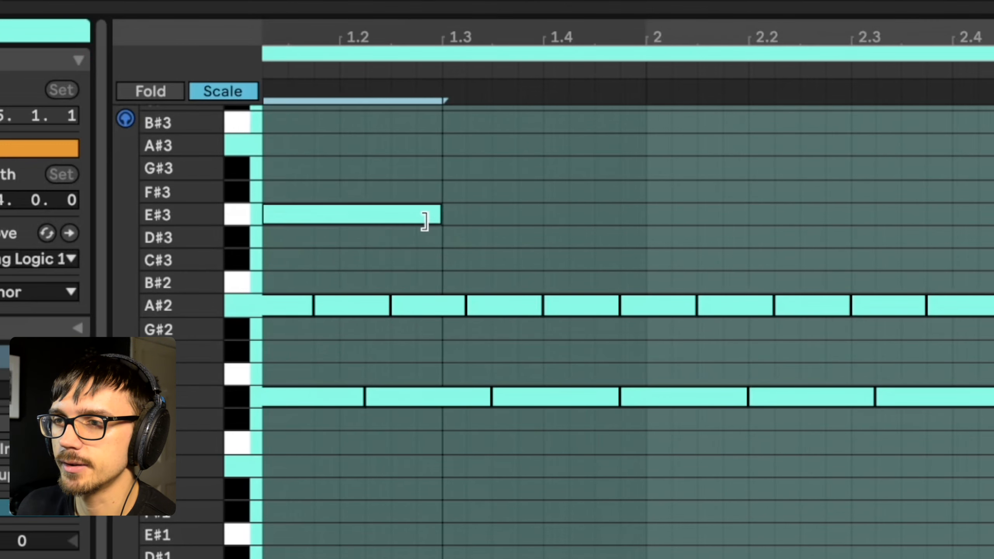
{"action": "left_click_drag", "start_coordinate": [261, 198], "coordinate": [441, 195]}
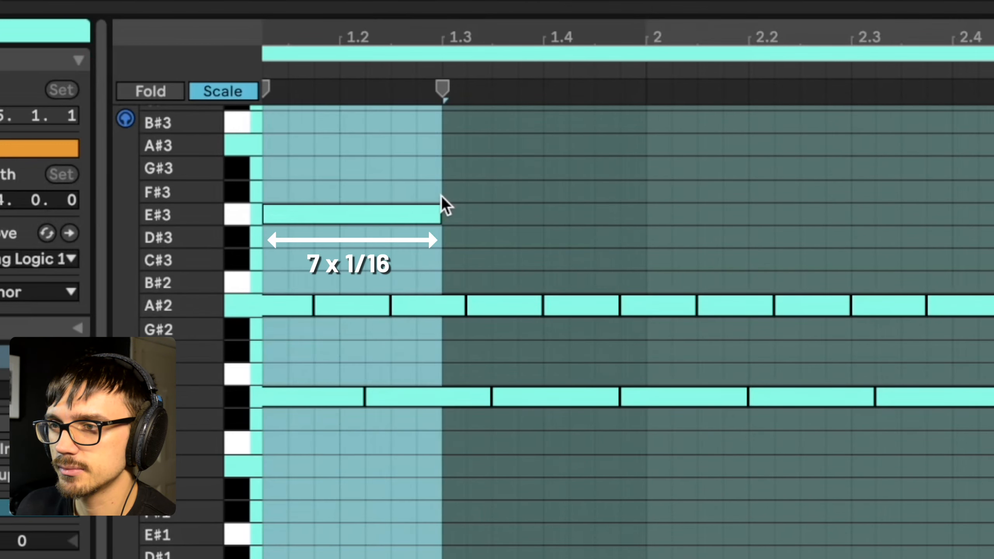
Step: Duplicate the E#3 note end to end above the A#2 line until it reaches the end of the four-bar clip
{"action": "left_click", "coordinate": [428, 214]}
{"action": "key", "text": "ctrl+d"}
{"action": "key", "text": "ctrl+d"}
{"action": "key", "text": "ctrl+d"}
{"action": "key", "text": "ctrl+d"}
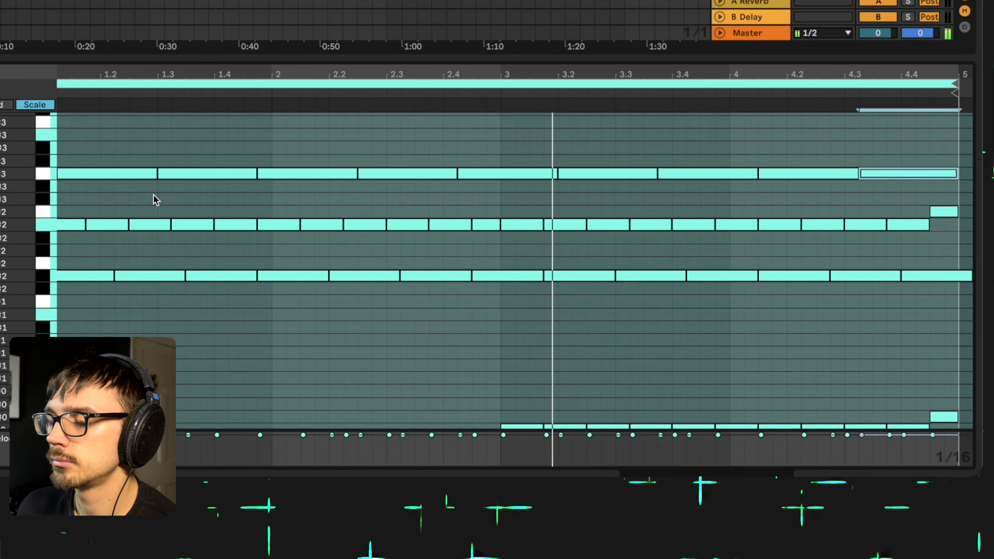
{"action": "left_click_drag", "start_coordinate": [550, 192], "coordinate": [899, 139]}
{"action": "key", "text": "Up"}
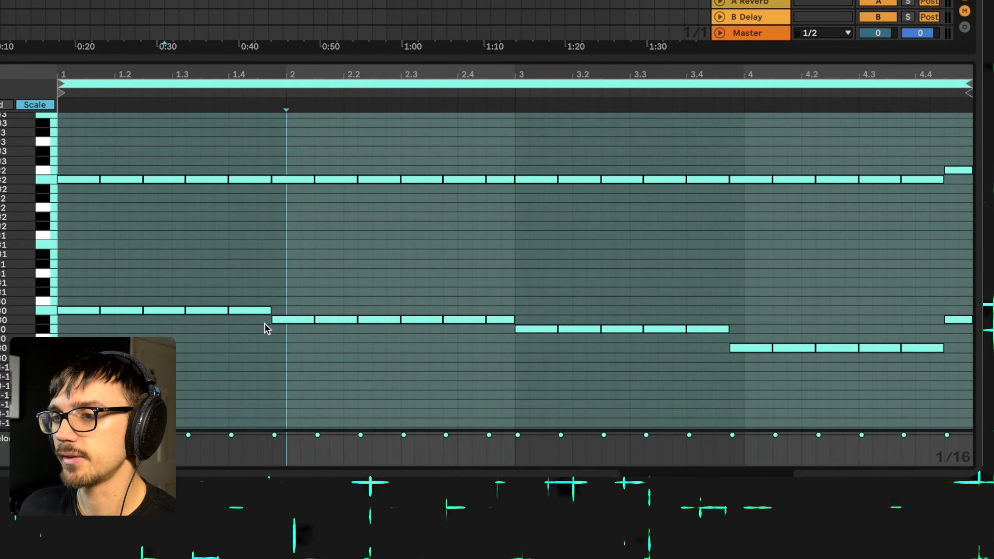
Step: Set the chords and bass clip's groove to None and play it without swing
{"action": "left_click", "coordinate": [260, 304]}
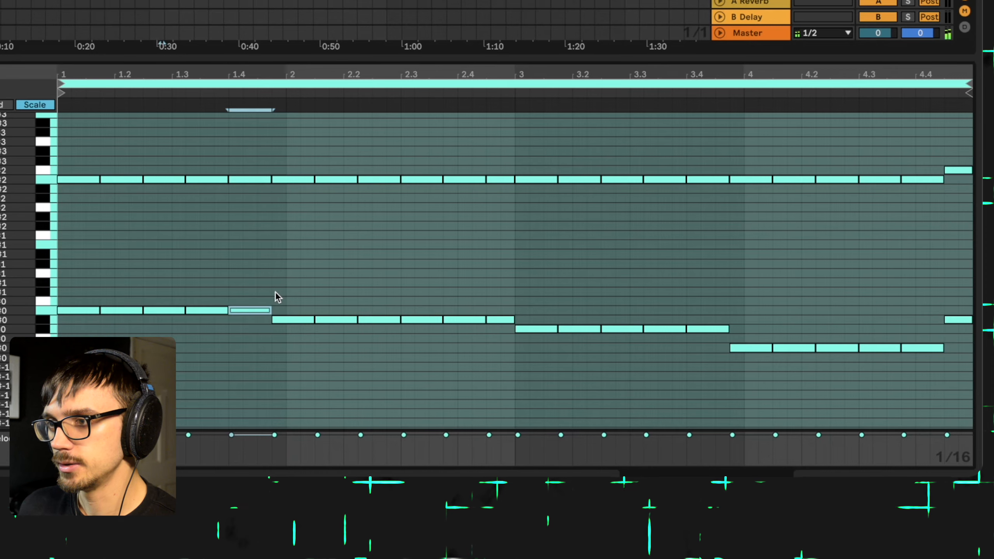
{"action": "left_click", "coordinate": [285, 291]}
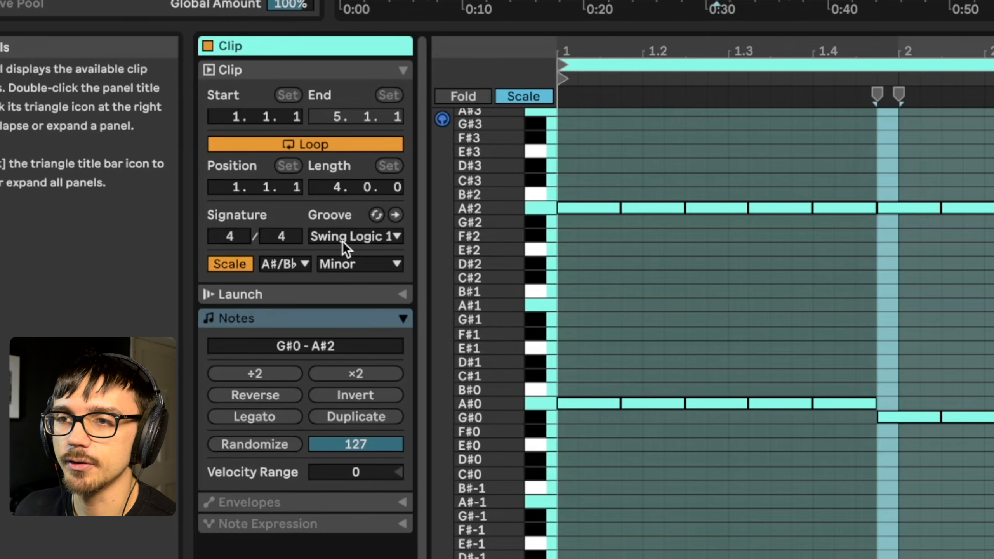
{"action": "left_click", "coordinate": [343, 238]}
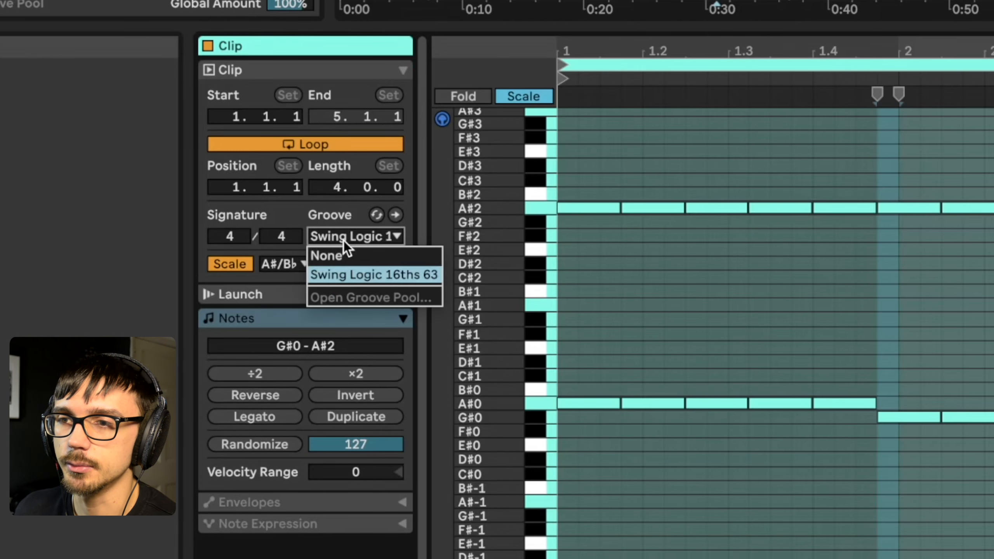
{"action": "left_click", "coordinate": [343, 239]}
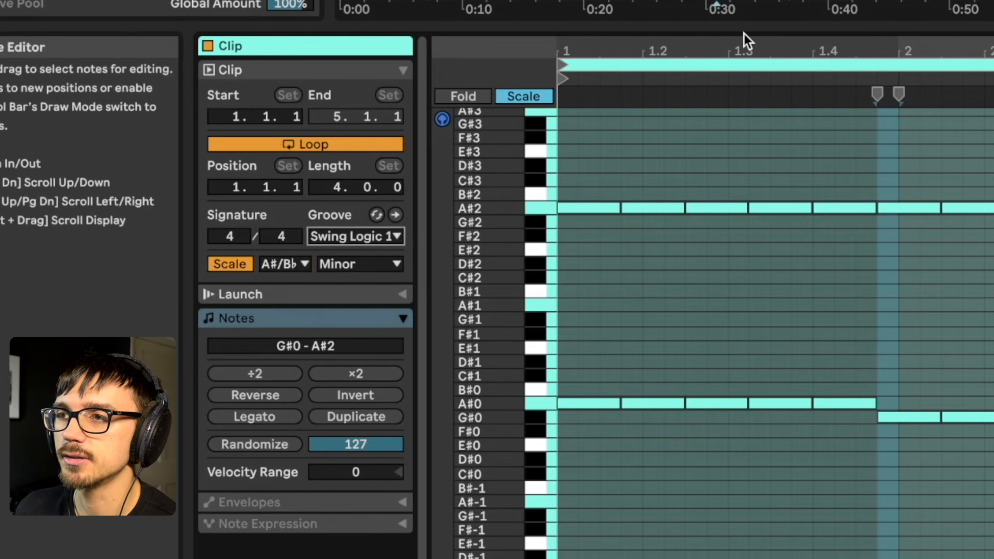
{"action": "left_click", "coordinate": [345, 235]}
{"action": "left_click", "coordinate": [375, 253]}
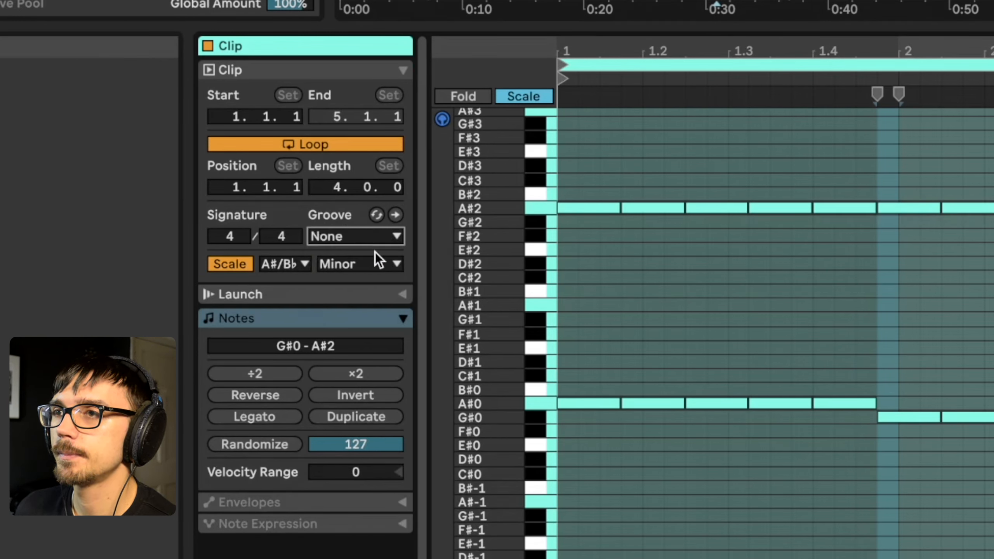
{"action": "key", "text": "space"}
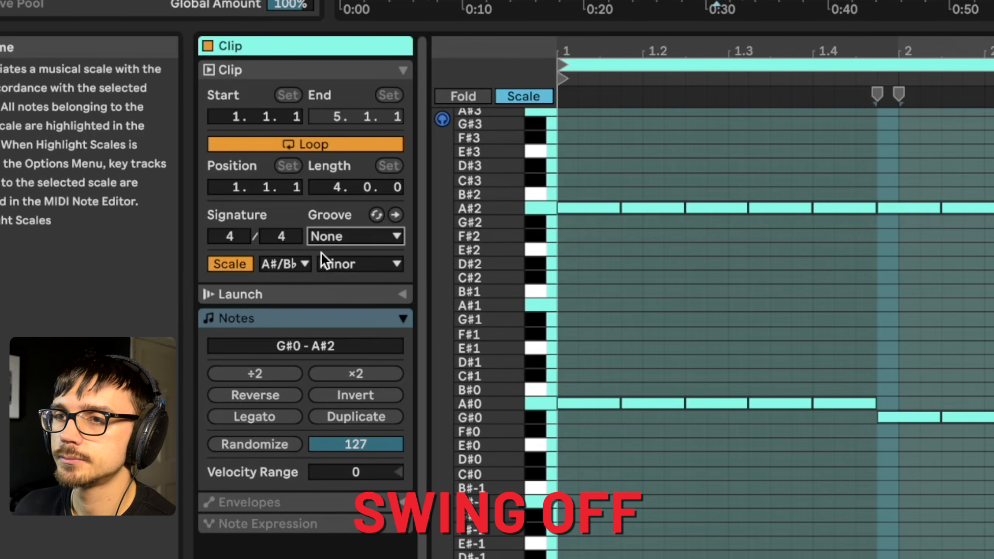
Step: Compare the playback with the Swing Logic 16ths 63 groove applied, and return the clip's groove to None
{"action": "left_click", "coordinate": [338, 240]}
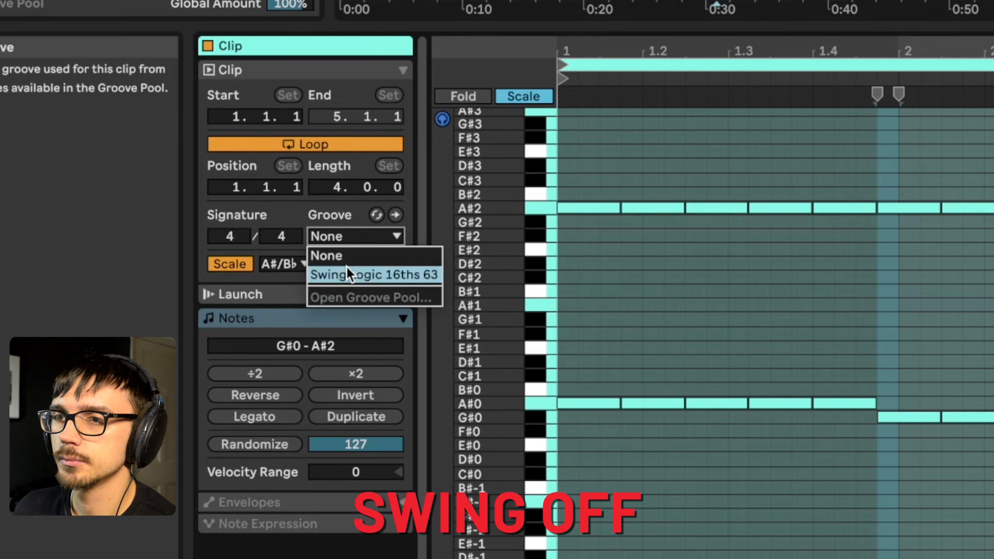
{"action": "left_click", "coordinate": [346, 268]}
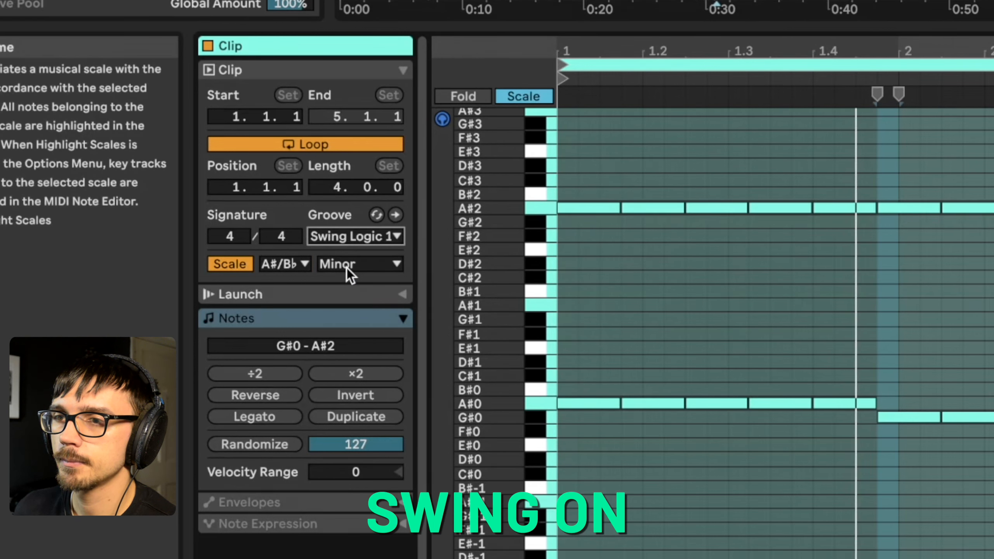
{"action": "left_click", "coordinate": [343, 238]}
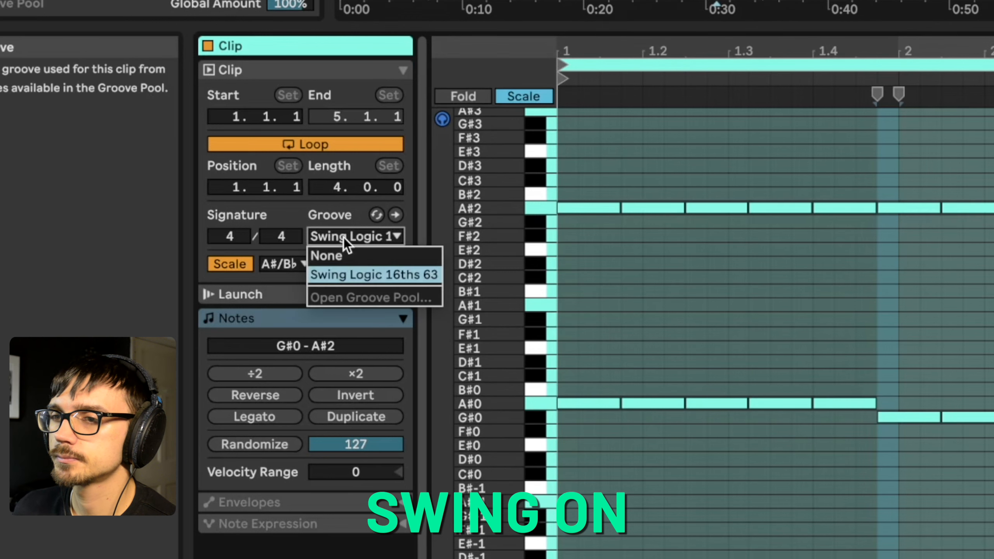
{"action": "left_click", "coordinate": [356, 258]}
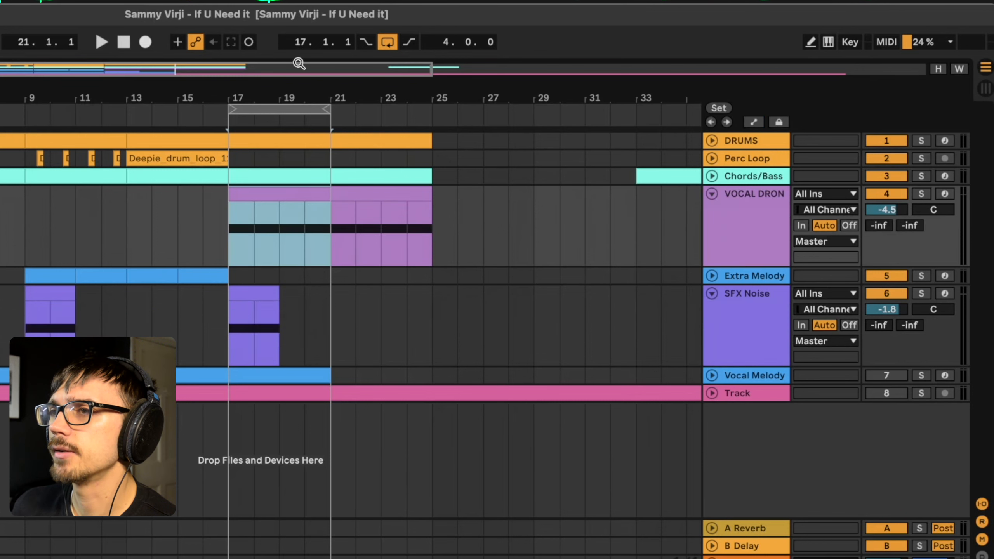
Step: Unfold the Chords/Bass track in the arrangement and solo the VOCAL DRON track to hear it alone
{"action": "left_click_drag", "start_coordinate": [162, 97], "coordinate": [162, 82]}
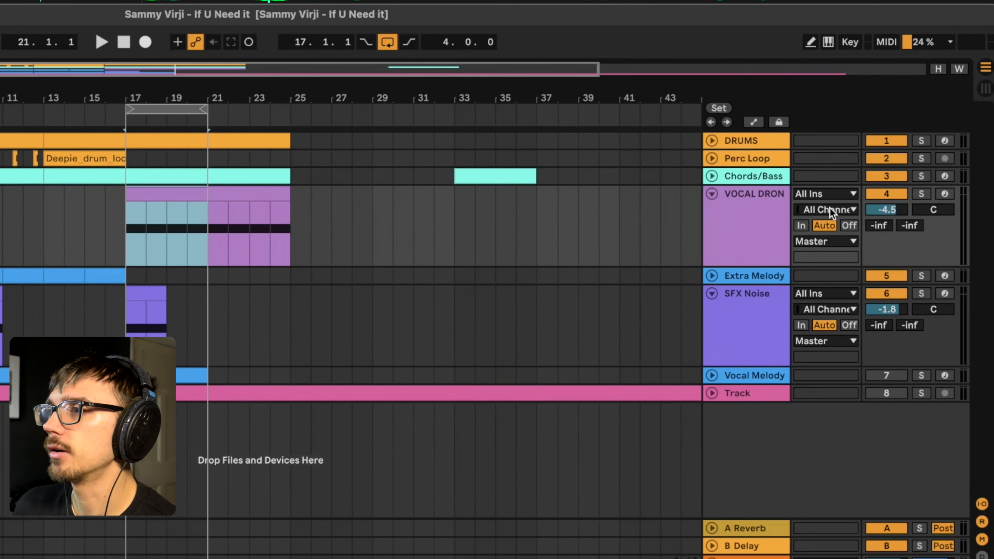
{"action": "left_click", "coordinate": [711, 179]}
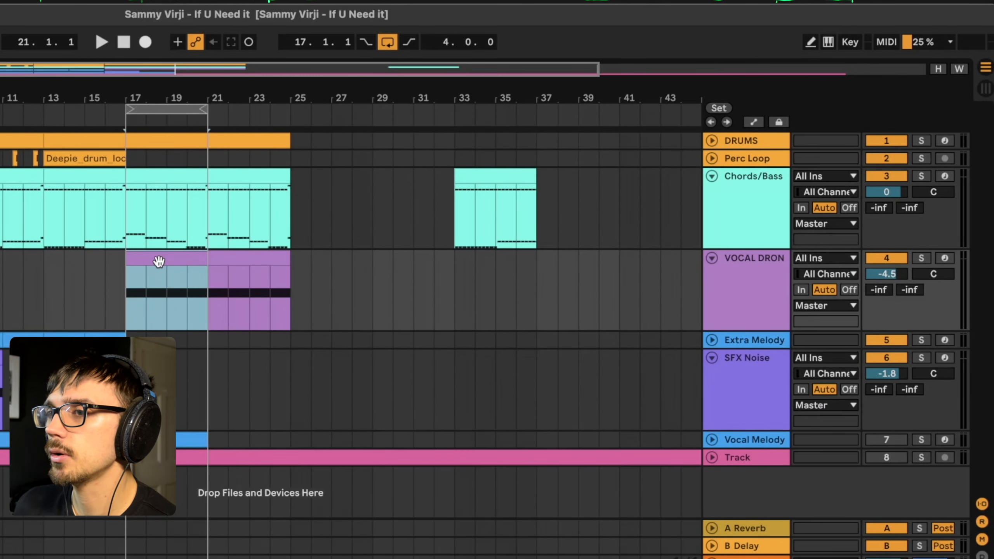
{"action": "left_click", "coordinate": [779, 303]}
{"action": "left_click", "coordinate": [920, 258]}
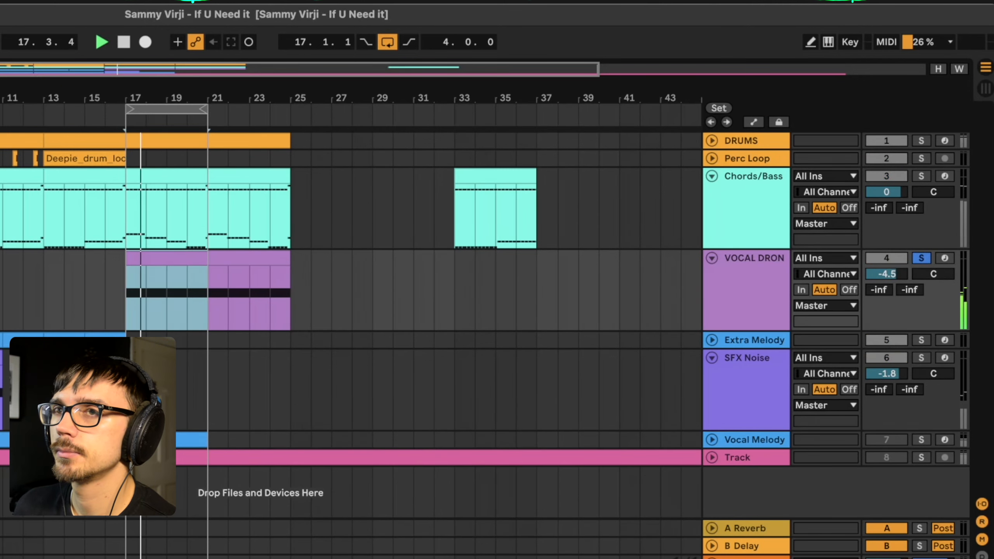
Step: Solo Chords/Bass together with the vocal drone and extend the loop from bar 17 to bar 25, 8 bars long
{"action": "left_click", "coordinate": [918, 177]}
{"action": "left_click_drag", "start_coordinate": [207, 110], "coordinate": [286, 119]}
{"action": "left_click", "coordinate": [232, 308]}
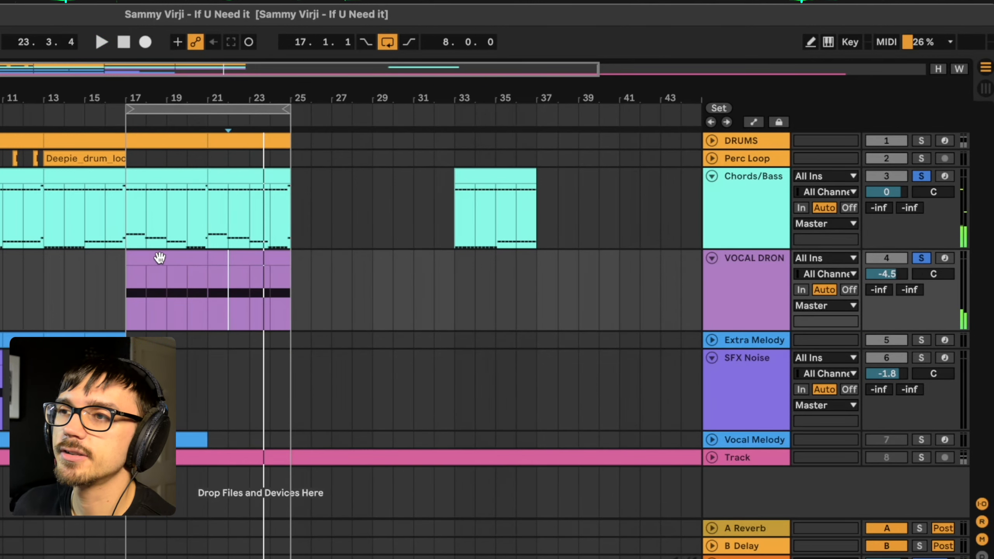
Step: Stop playback, open the Chords/Bass clip starting at bar 17 and examine its A#2 notes up close
{"action": "left_click", "coordinate": [155, 176]}
{"action": "key", "text": "space"}
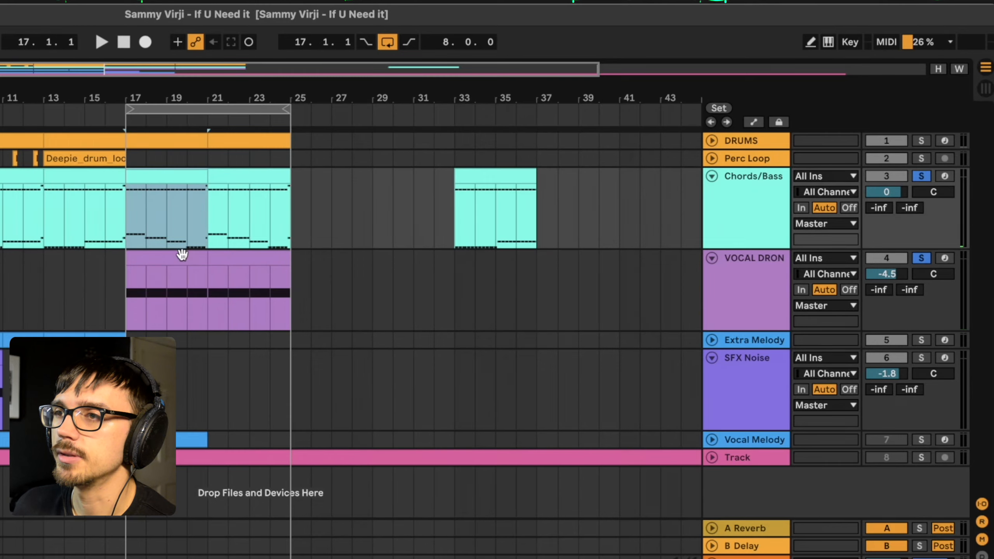
{"action": "key", "text": "Down"}
{"action": "double_click", "coordinate": [157, 258]}
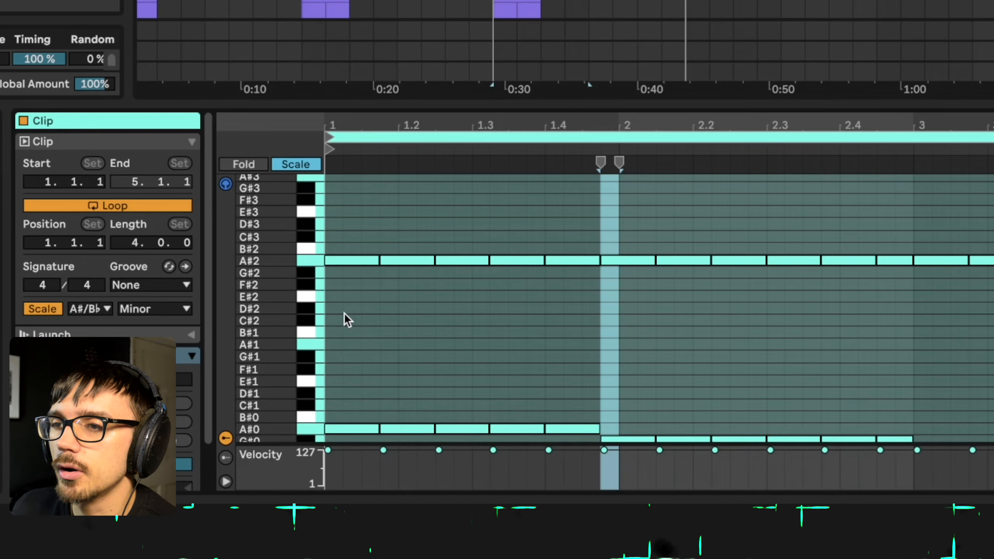
{"action": "left_click_drag", "start_coordinate": [258, 310], "coordinate": [277, 291]}
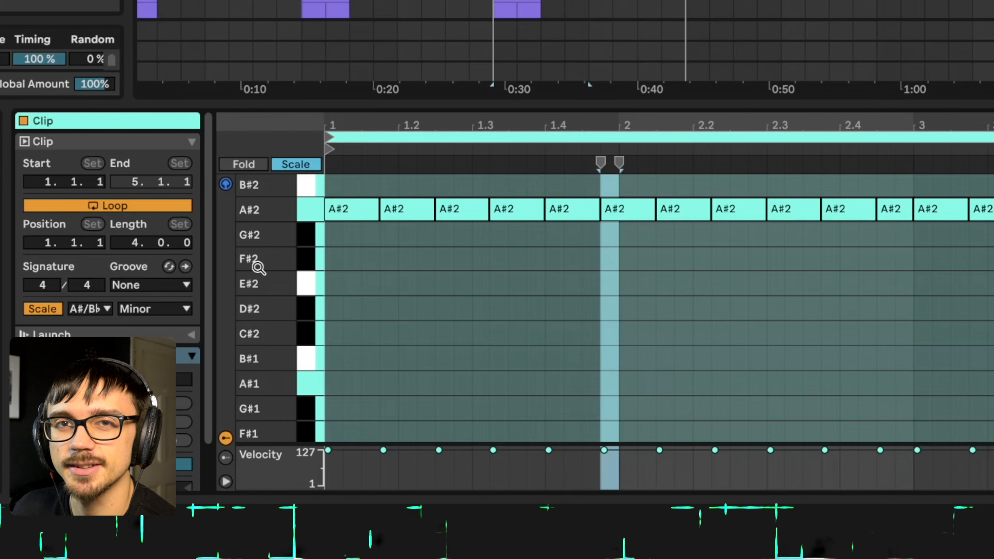
{"action": "left_click_drag", "start_coordinate": [255, 280], "coordinate": [259, 279]}
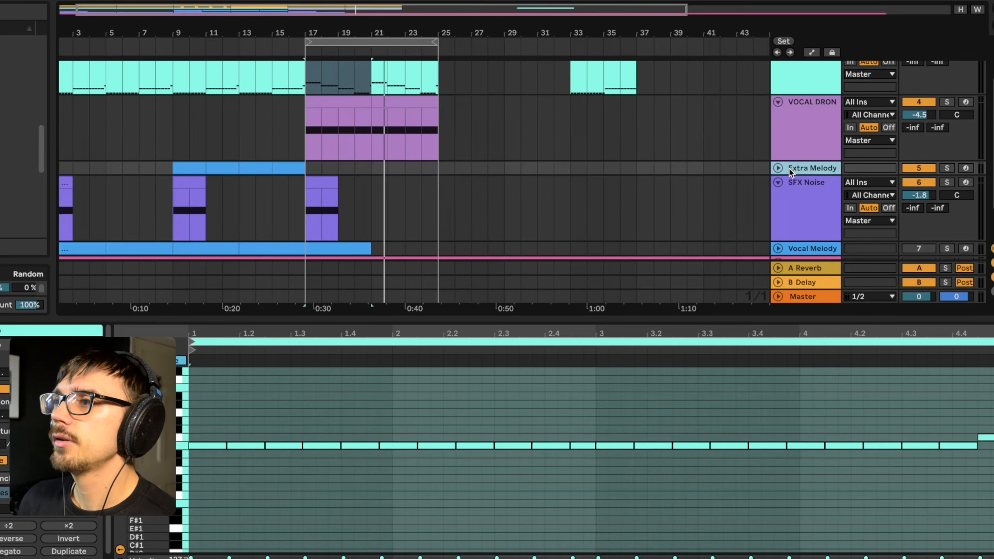
Step: Unfold the Extra Melody track, open its first clip at bar 9 and listen to it soloed
{"action": "left_click", "coordinate": [779, 168]}
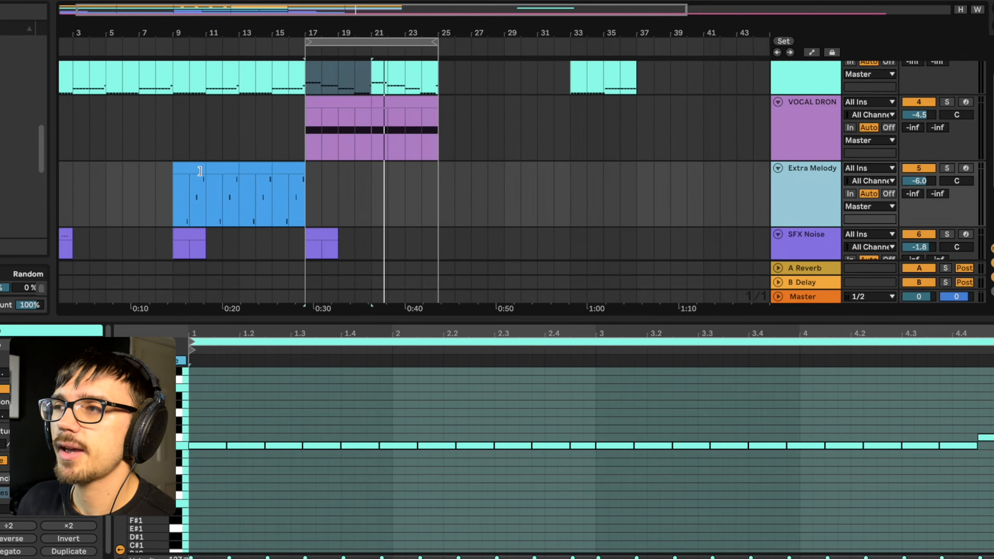
{"action": "left_click", "coordinate": [199, 171]}
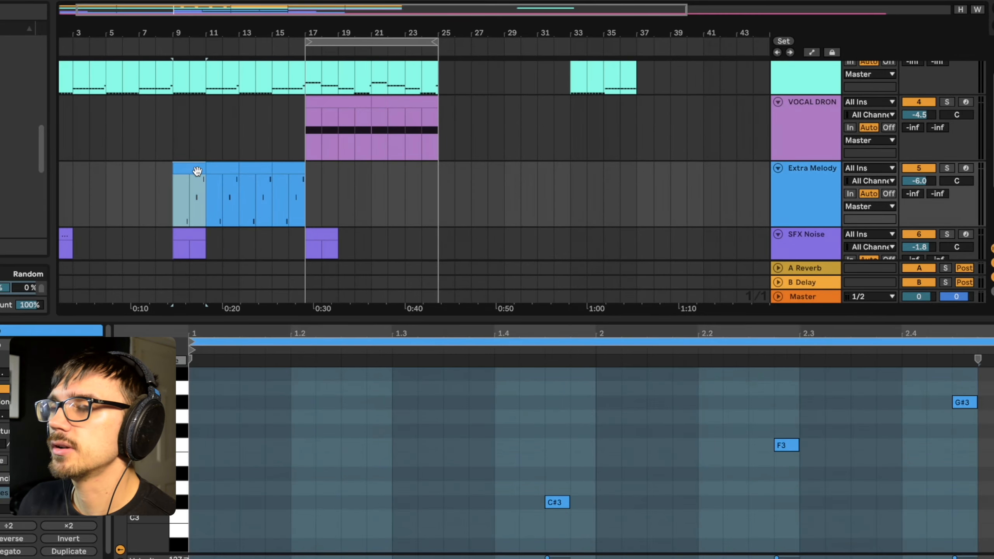
{"action": "left_click_drag", "start_coordinate": [178, 38], "coordinate": [248, 82]}
{"action": "scroll", "coordinate": [350, 169], "scroll_direction": "up", "scroll_amount": 3}
{"action": "scroll", "coordinate": [349, 168], "scroll_direction": "down", "scroll_amount": 2}
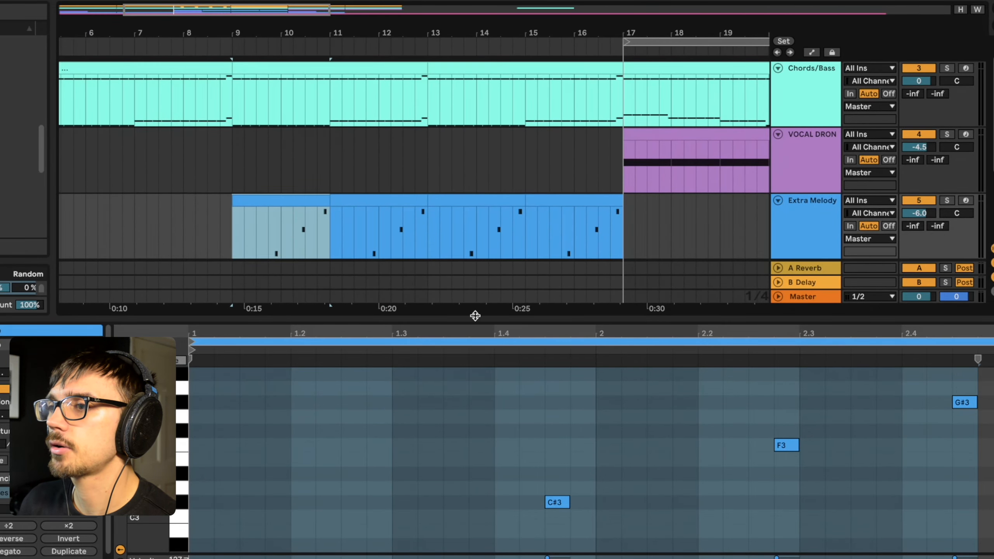
{"action": "left_click_drag", "start_coordinate": [475, 317], "coordinate": [474, 373]}
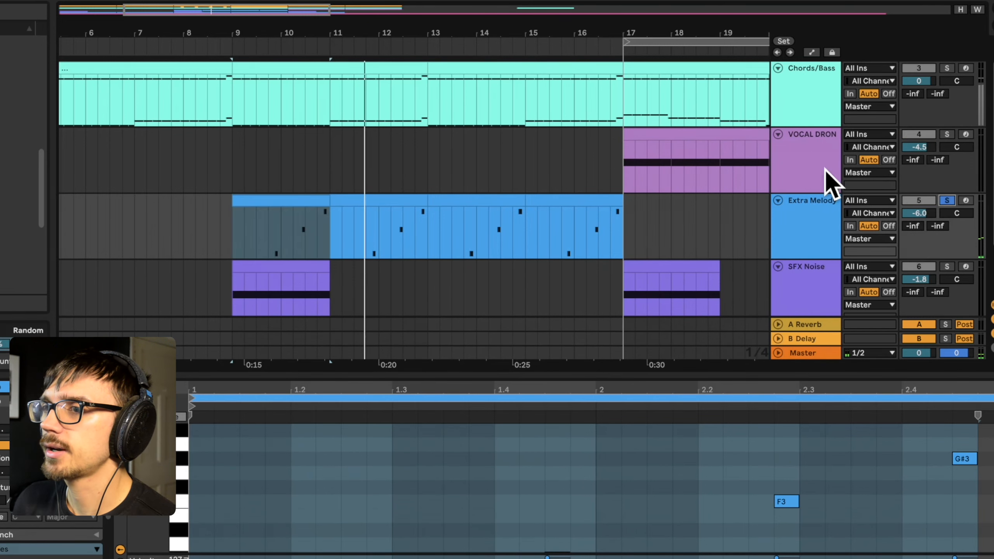
{"action": "key", "text": "space"}
Step: Solo Chords/Bass alongside Extra Melody and play the two tracks together
{"action": "scroll", "coordinate": [586, 443], "scroll_direction": "down", "scroll_amount": 4}
{"action": "scroll", "coordinate": [586, 444], "scroll_direction": "up", "scroll_amount": 2}
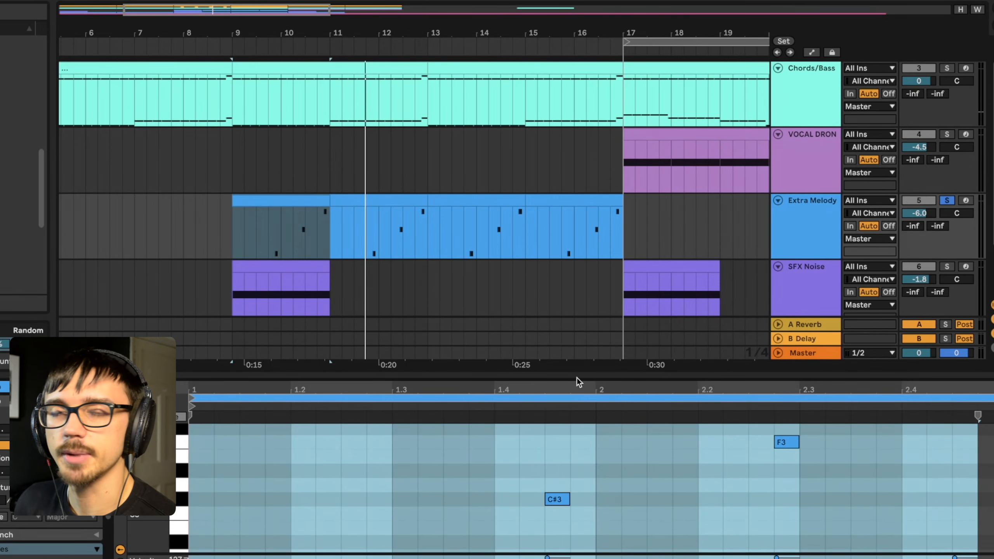
{"action": "scroll", "coordinate": [943, 160], "scroll_direction": "up", "scroll_amount": 2}
{"action": "left_click", "coordinate": [947, 96]}
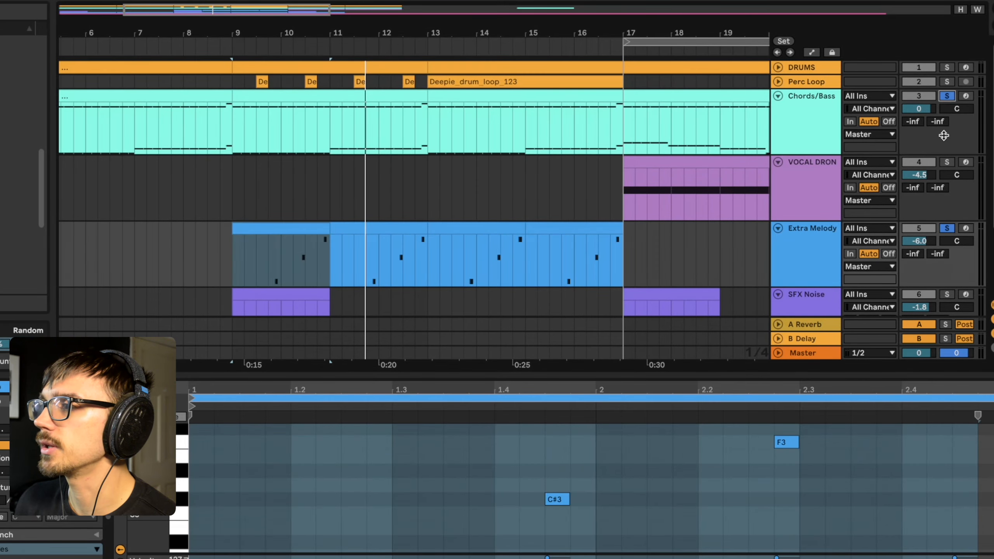
{"action": "key", "text": "space"}
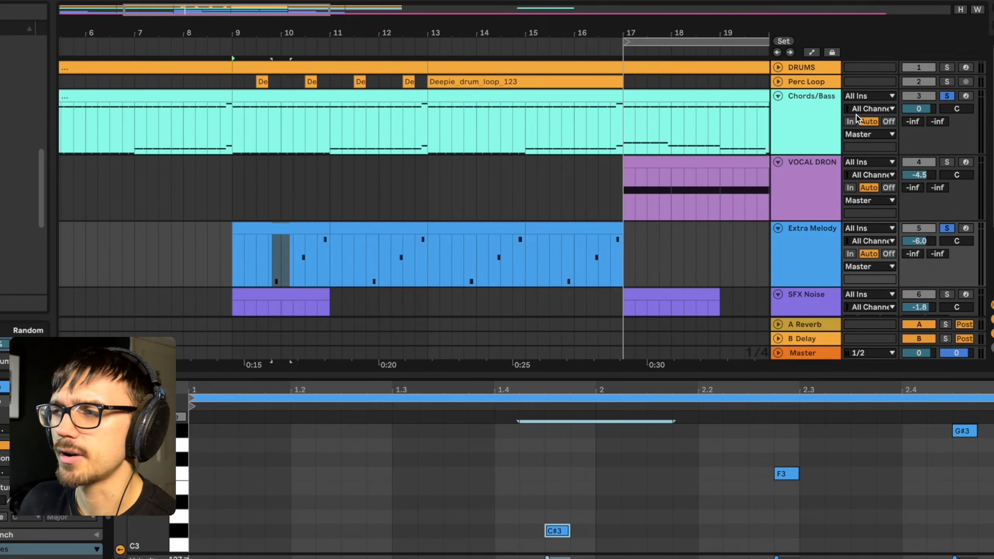
Step: Unfold the Vocal Melody track and open its first clip, starting at bar 1, to view its notes
{"action": "scroll", "coordinate": [855, 118], "scroll_direction": "down", "scroll_amount": 4}
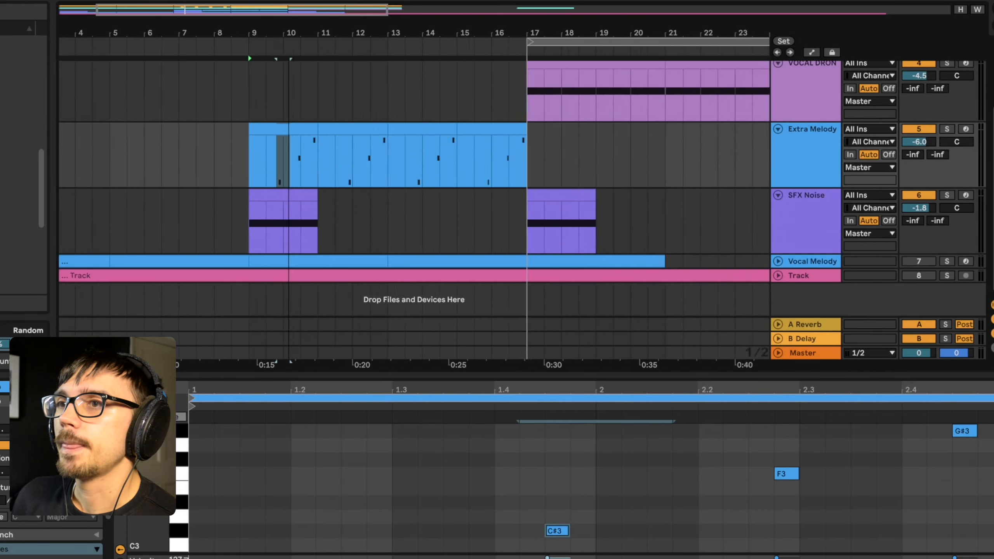
{"action": "left_click_drag", "start_coordinate": [103, 48], "coordinate": [63, 55]}
{"action": "left_click_drag", "start_coordinate": [226, 55], "coordinate": [226, 70]}
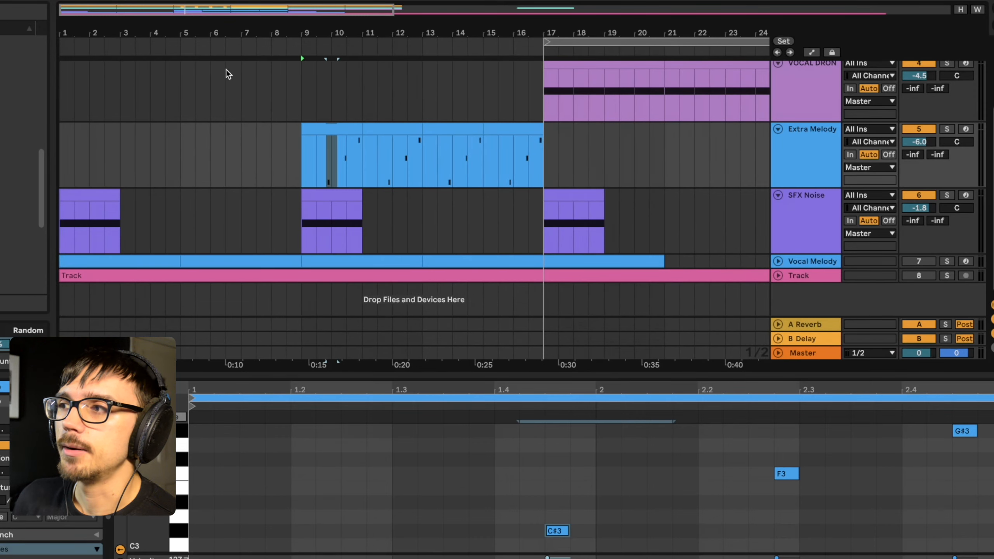
{"action": "left_click", "coordinate": [778, 261]}
{"action": "scroll", "coordinate": [781, 255], "scroll_direction": "down", "scroll_amount": 2}
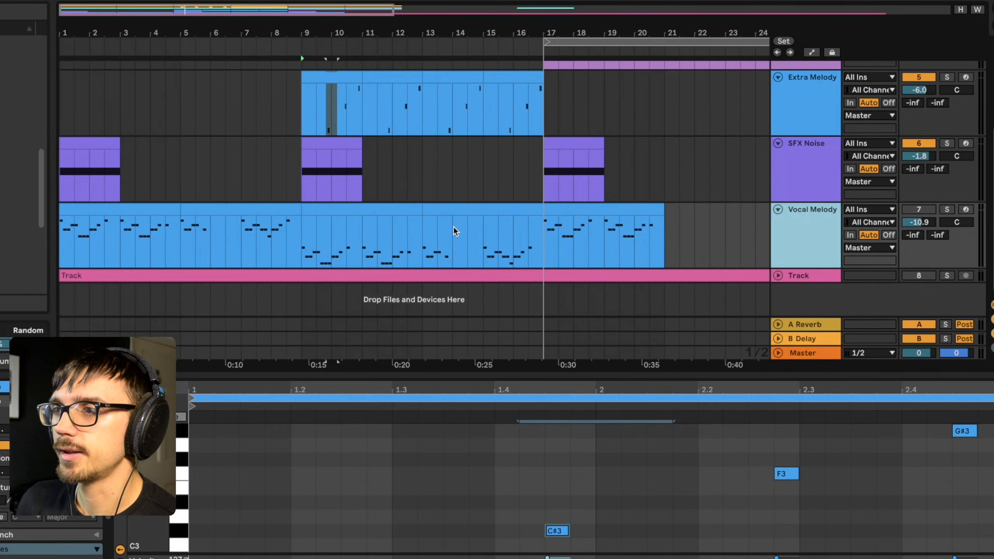
{"action": "left_click", "coordinate": [91, 214]}
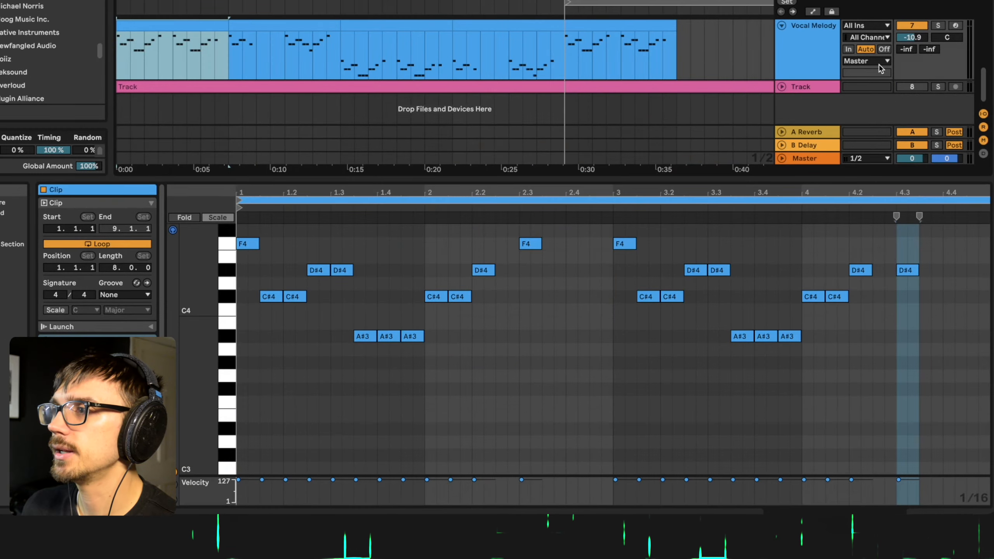
Step: Enlarge the arrangement area above the note editor, play the Vocal Melody and show the notes of its second clip
{"action": "scroll", "coordinate": [704, 118], "scroll_direction": "up", "scroll_amount": 3}
{"action": "left_click_drag", "start_coordinate": [703, 181], "coordinate": [389, 245]}
{"action": "key", "text": "space"}
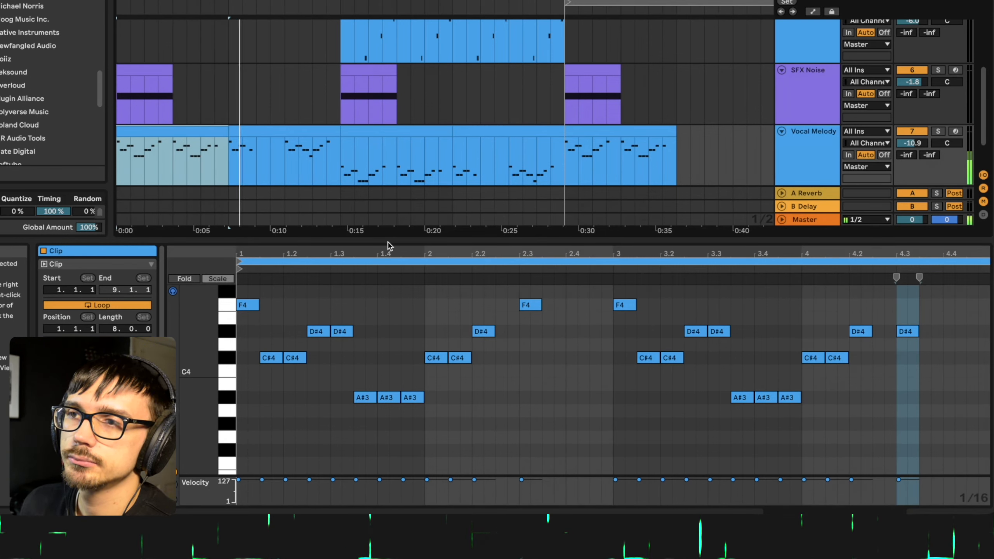
{"action": "left_click", "coordinate": [285, 156]}
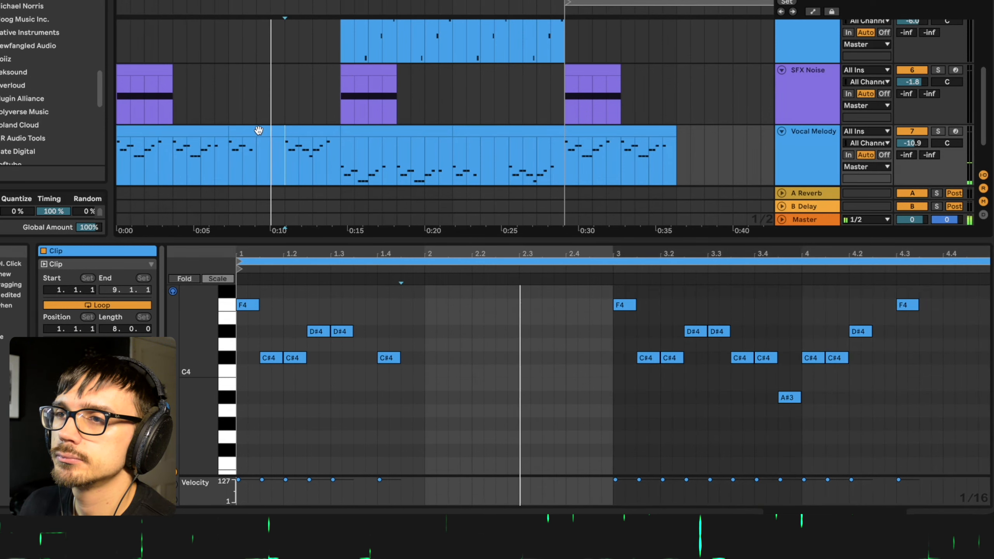
Step: Split the second four-bar Vocal Melody clip in the middle and duplicate its first half over its second half
{"action": "key", "text": "ctrl+e"}
{"action": "left_click", "coordinate": [258, 131]}
{"action": "key", "text": "ctrl+d"}
{"action": "left_click", "coordinate": [259, 132]}
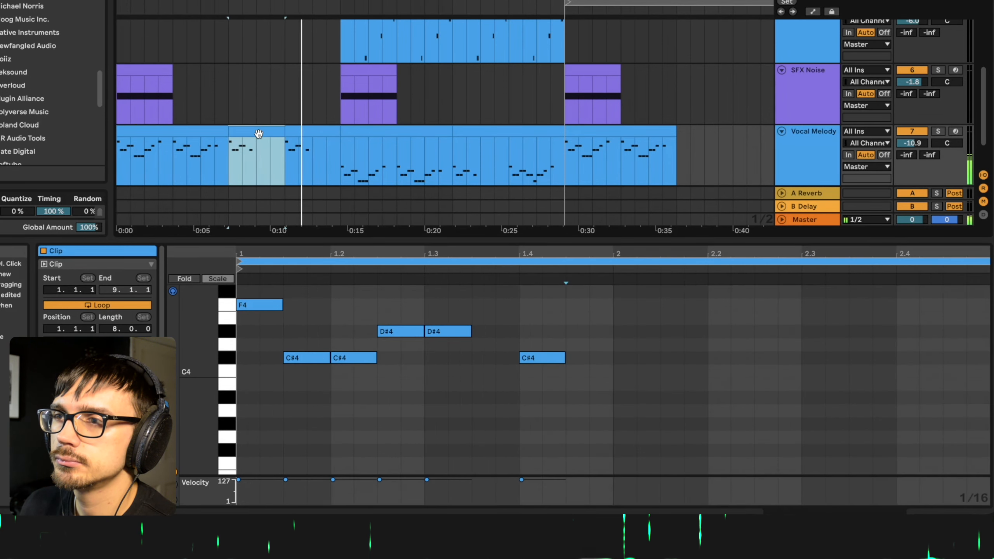
Step: Split the Vocal Melody clip that ends at the loop start in the middle and duplicate its first half over the rest
{"action": "left_click", "coordinate": [453, 153]}
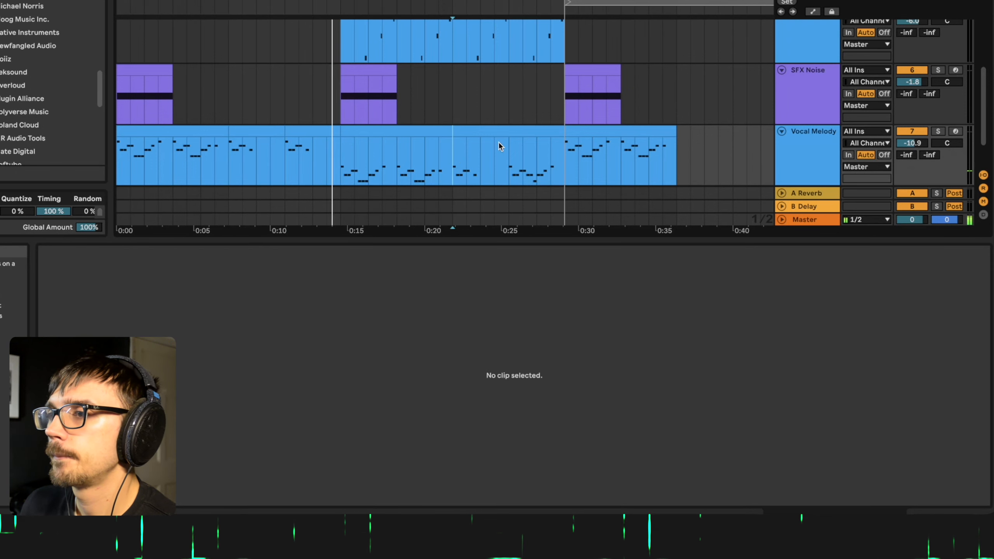
{"action": "left_click", "coordinate": [505, 151]}
{"action": "key", "text": "ctrl+e"}
{"action": "left_click", "coordinate": [488, 133]}
{"action": "key", "text": "ctrl+d"}
{"action": "left_click", "coordinate": [481, 133]}
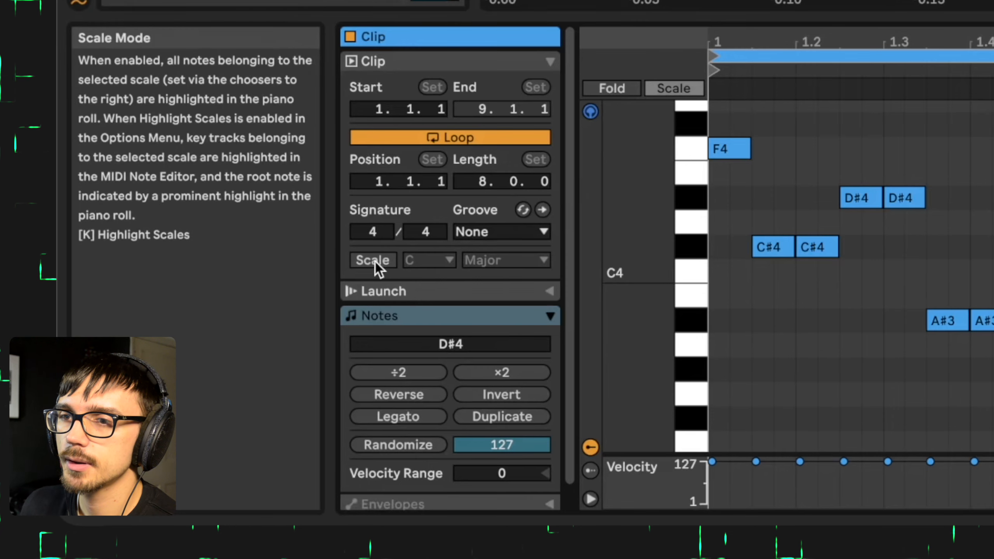
Step: Turn on the scale for the first Vocal Melody clip with root A#/B♭, try Minor, and switch to Minor Pentatonic
{"action": "left_click", "coordinate": [445, 261]}
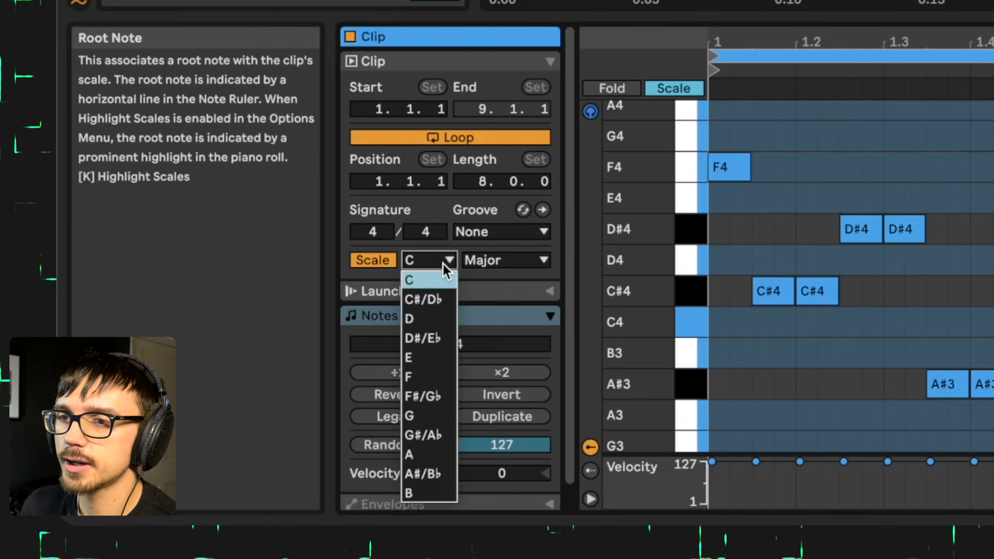
{"action": "left_click", "coordinate": [441, 473]}
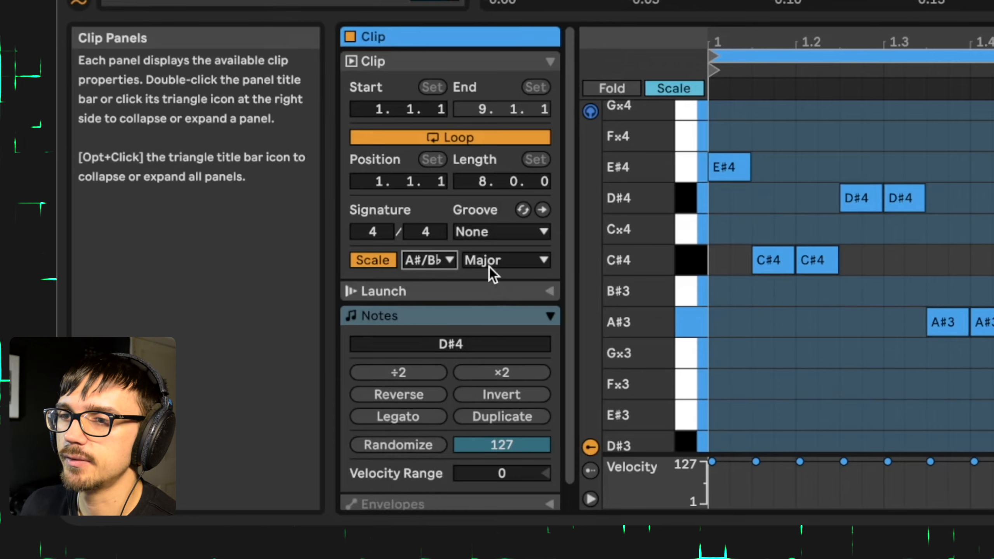
{"action": "left_click", "coordinate": [491, 261]}
{"action": "left_click", "coordinate": [492, 96]}
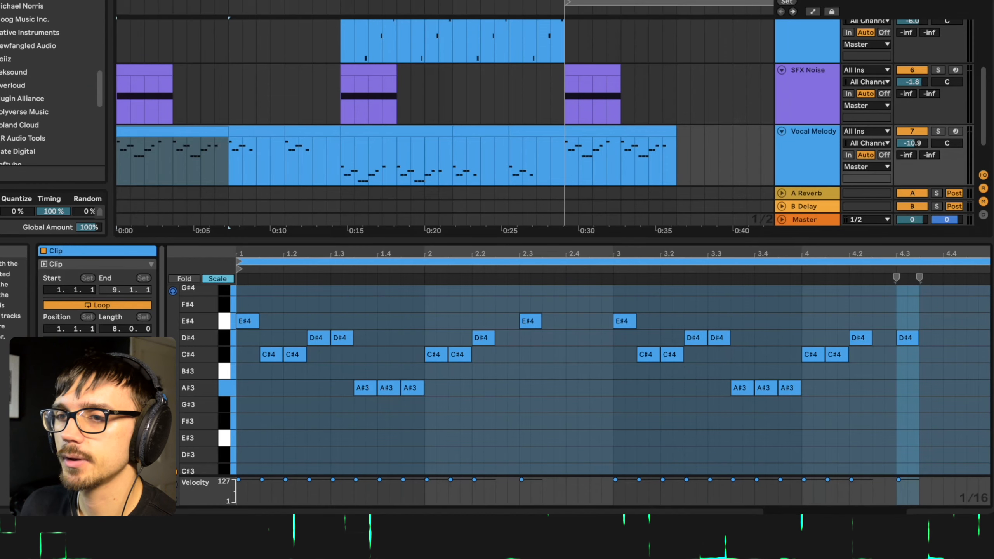
{"action": "left_click", "coordinate": [127, 374]}
{"action": "left_click", "coordinate": [131, 121]}
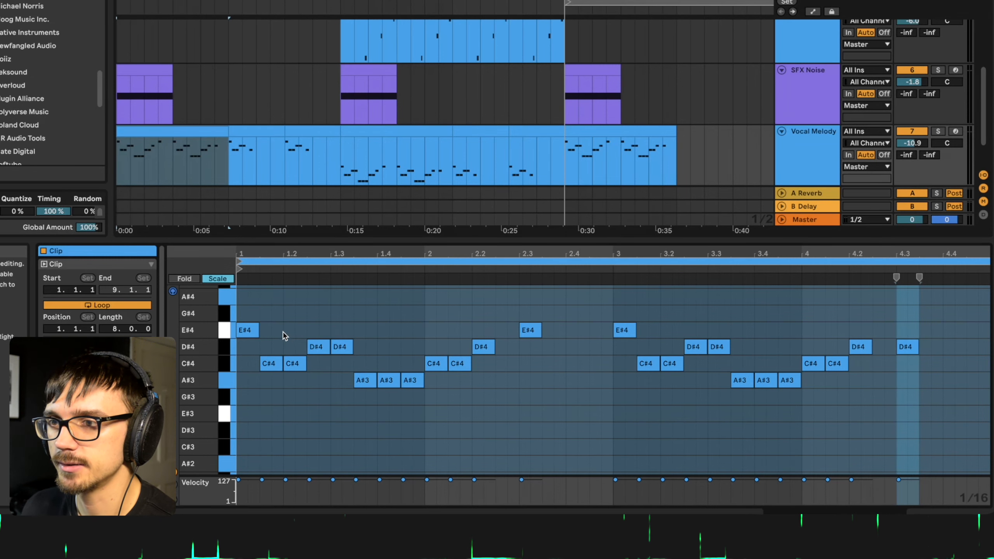
Step: Audition the D#3 and E#4 piano keys in turn, and place the insert marker in bar 2 of the note editor
{"action": "scroll", "coordinate": [286, 353], "scroll_direction": "down", "scroll_amount": 2}
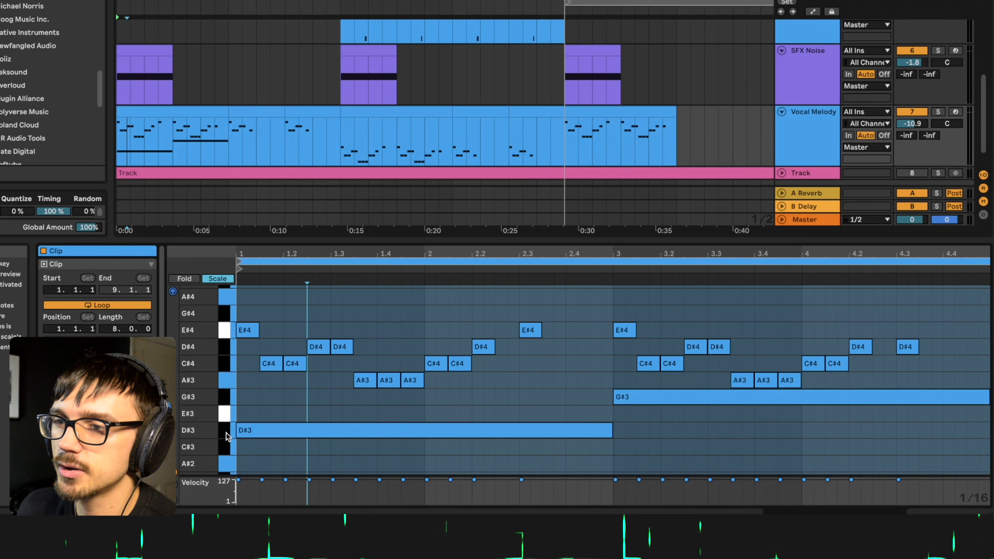
{"action": "left_click", "coordinate": [226, 432]}
{"action": "left_click", "coordinate": [225, 330]}
{"action": "left_click", "coordinate": [226, 427]}
{"action": "left_click", "coordinate": [225, 330]}
{"action": "left_click", "coordinate": [229, 426]}
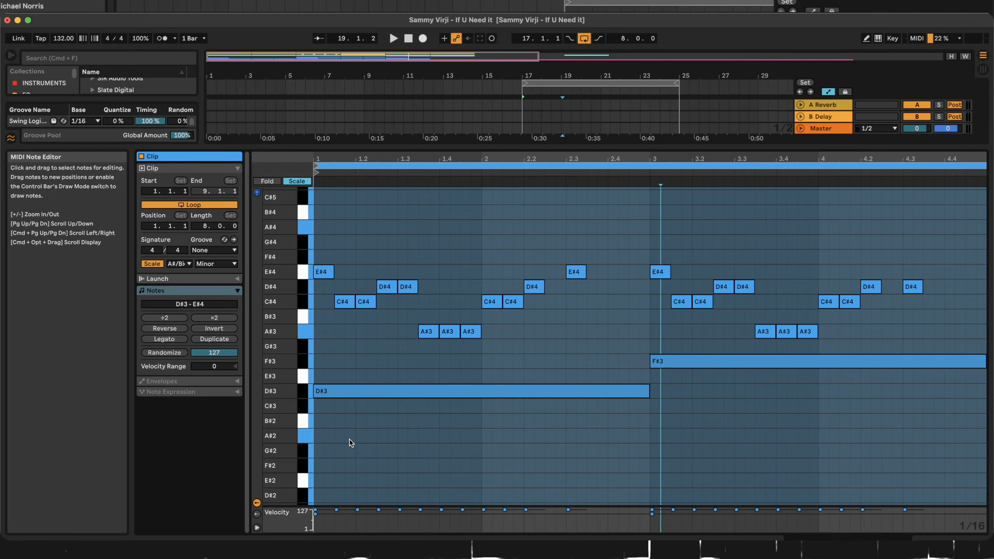
{"action": "left_click", "coordinate": [535, 410]}
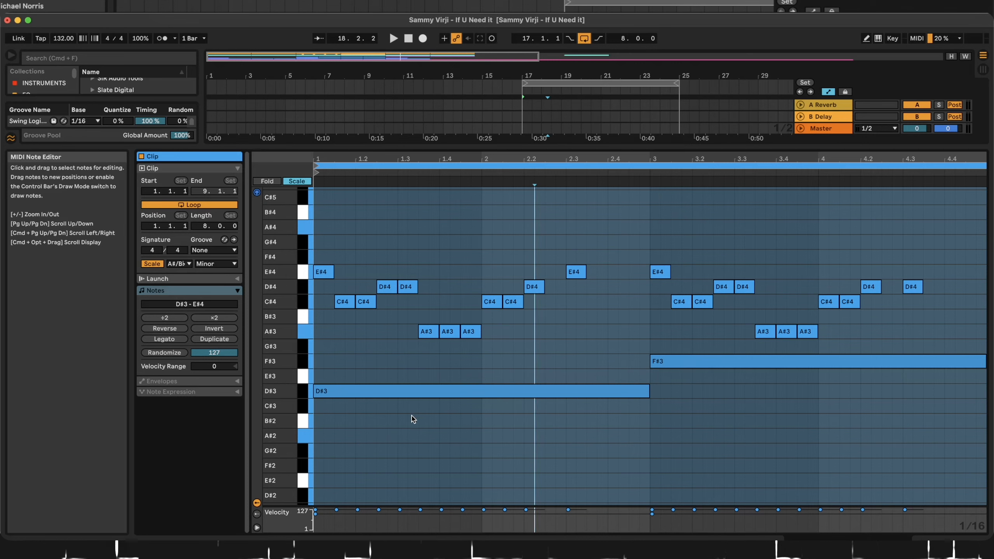